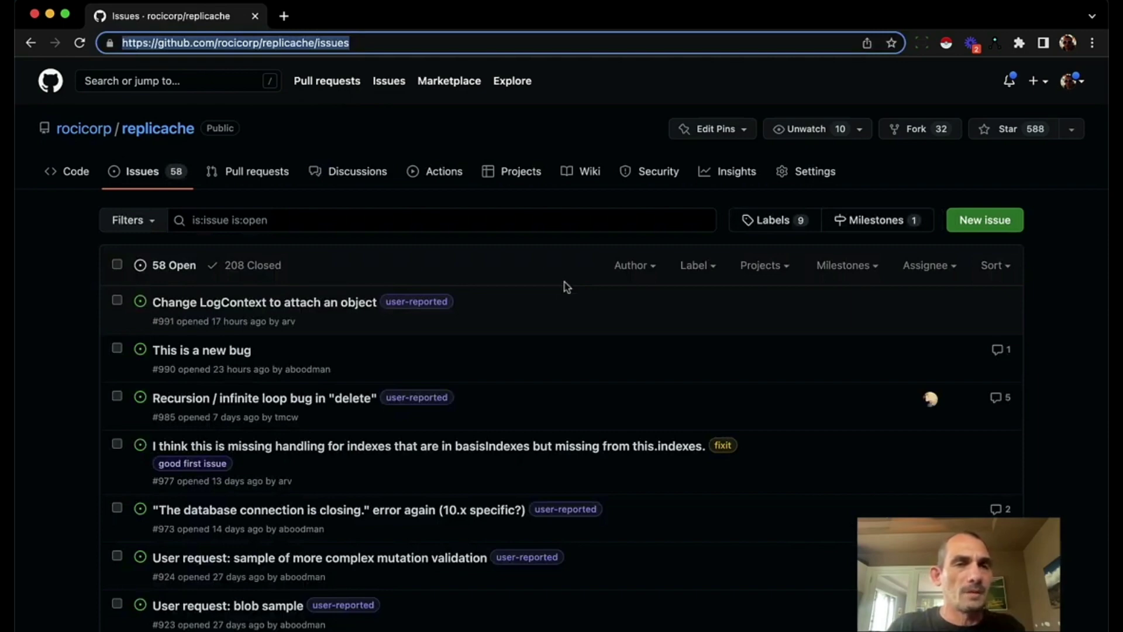
# - Load the Repliear demo at repliear.vercel.app from Chrome's address bar
pyautogui.write('repl')
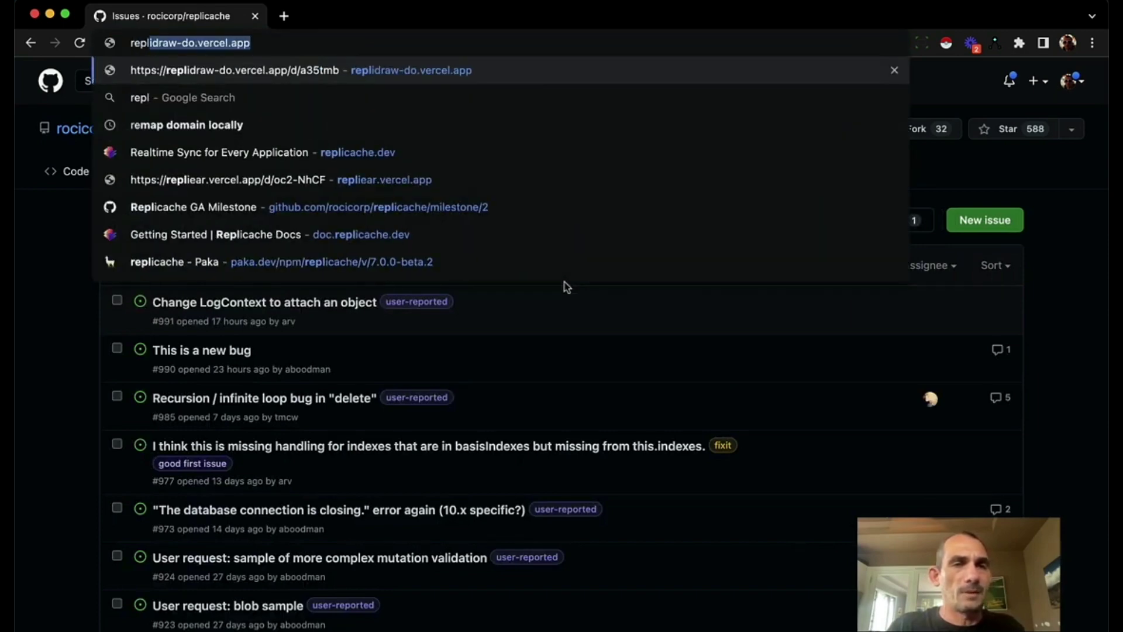
pyautogui.press('BackSpace')
pyautogui.press('BackSpace')
pyautogui.press('BackSpace')
pyautogui.press('BackSpace')
pyautogui.press('BackSpace')
pyautogui.write('web')
pyautogui.press('BackSpace')
pyautogui.press('BackSpace')
pyautogui.press('BackSpace')
pyautogui.press('BackSpace')
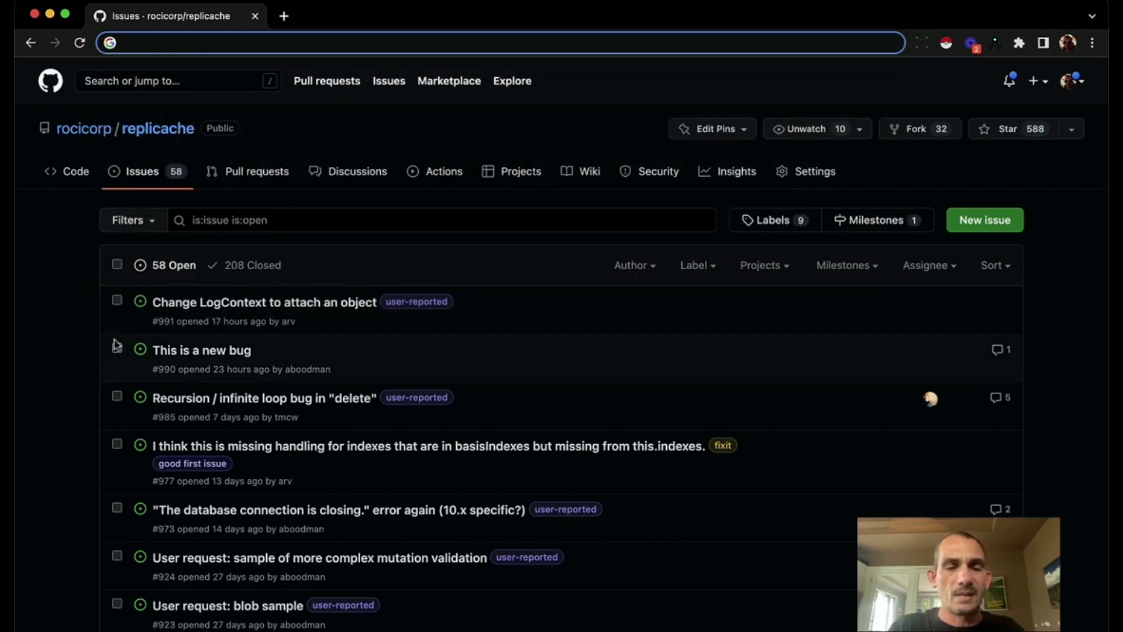
pyautogui.write('repliear')
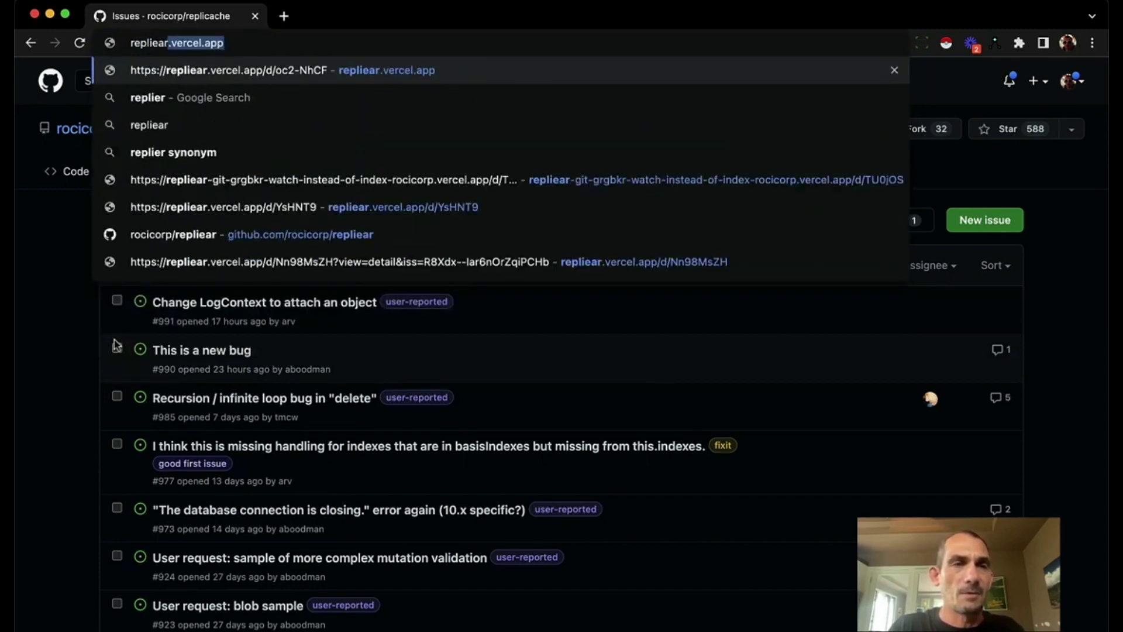
pyautogui.press('Return')
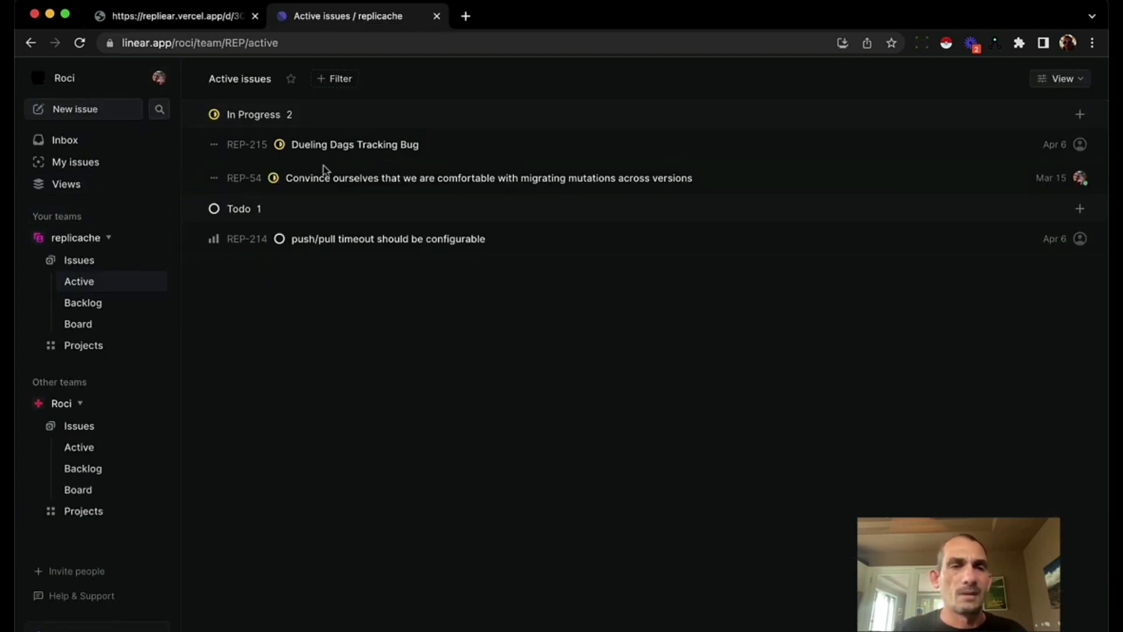
# - Show the replicache team's backlog and open issues REP-202 and REP-205
pyautogui.click(126, 308)
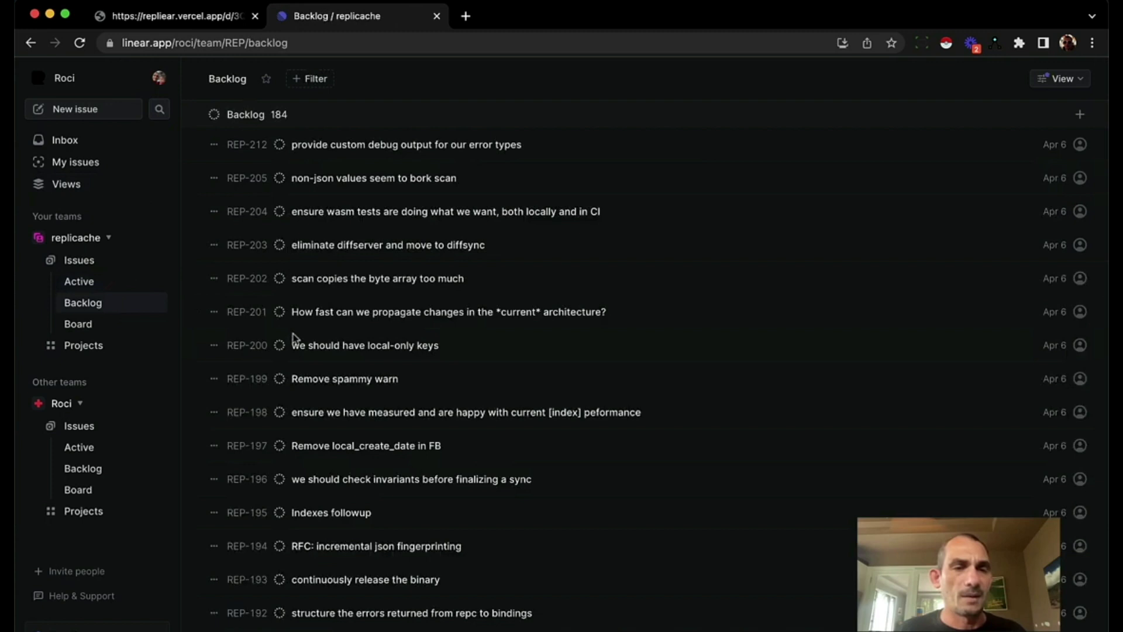
pyautogui.click(353, 283)
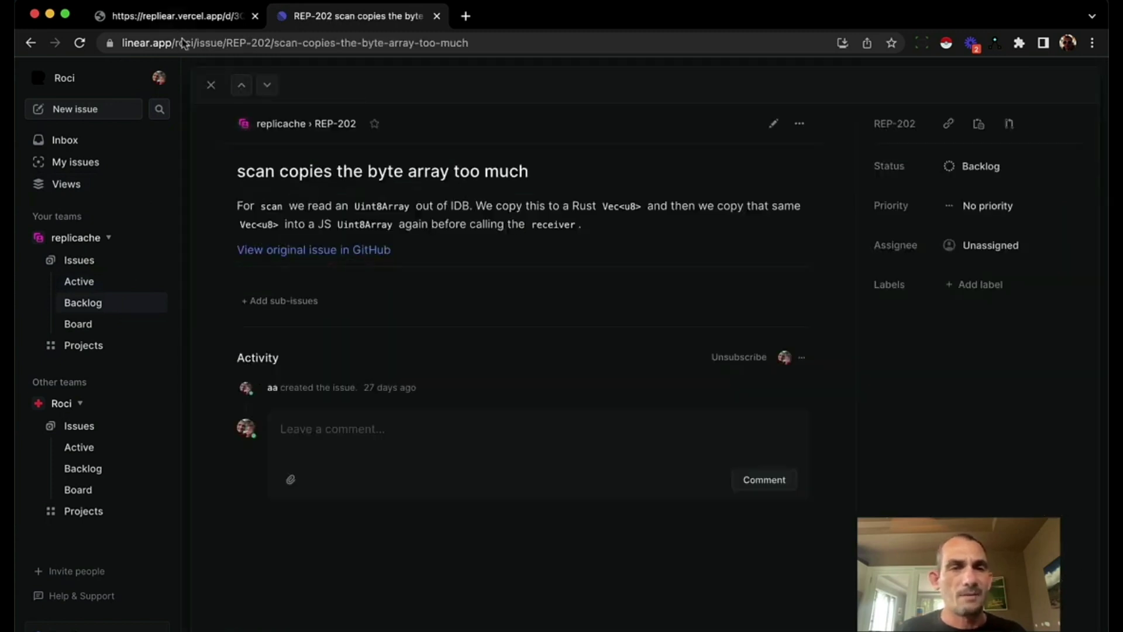
pyautogui.click(211, 81)
pyautogui.click(368, 181)
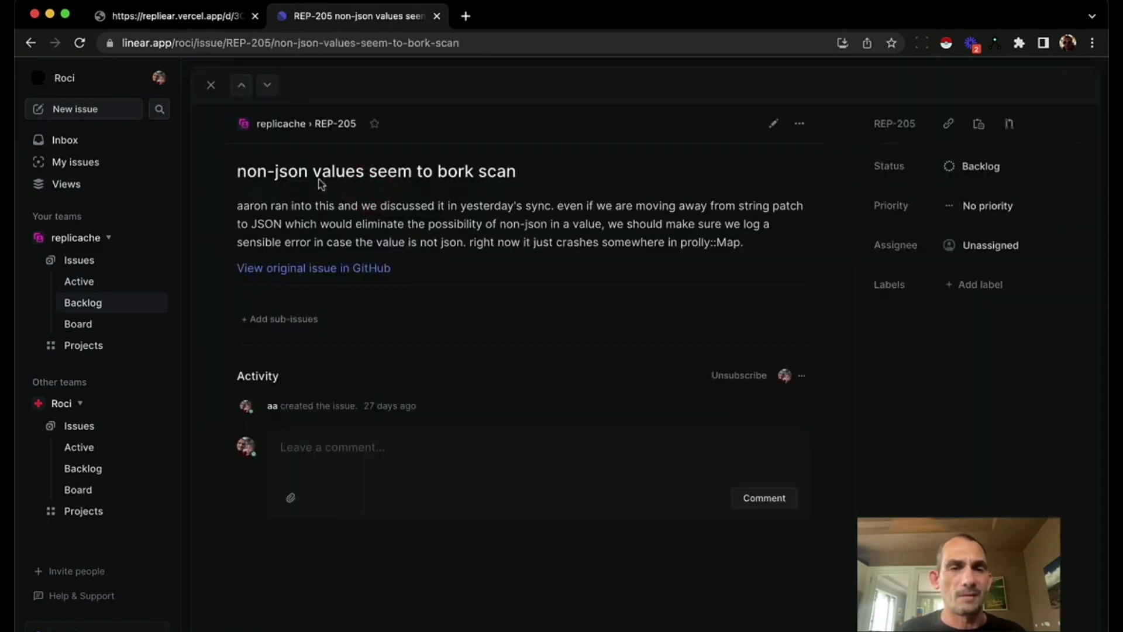
# - Step through the neighbouring backlog issues, return to the backlog, and close the Linear tab
pyautogui.click(266, 85)
pyautogui.click(267, 85)
pyautogui.click(267, 85)
pyautogui.click(267, 85)
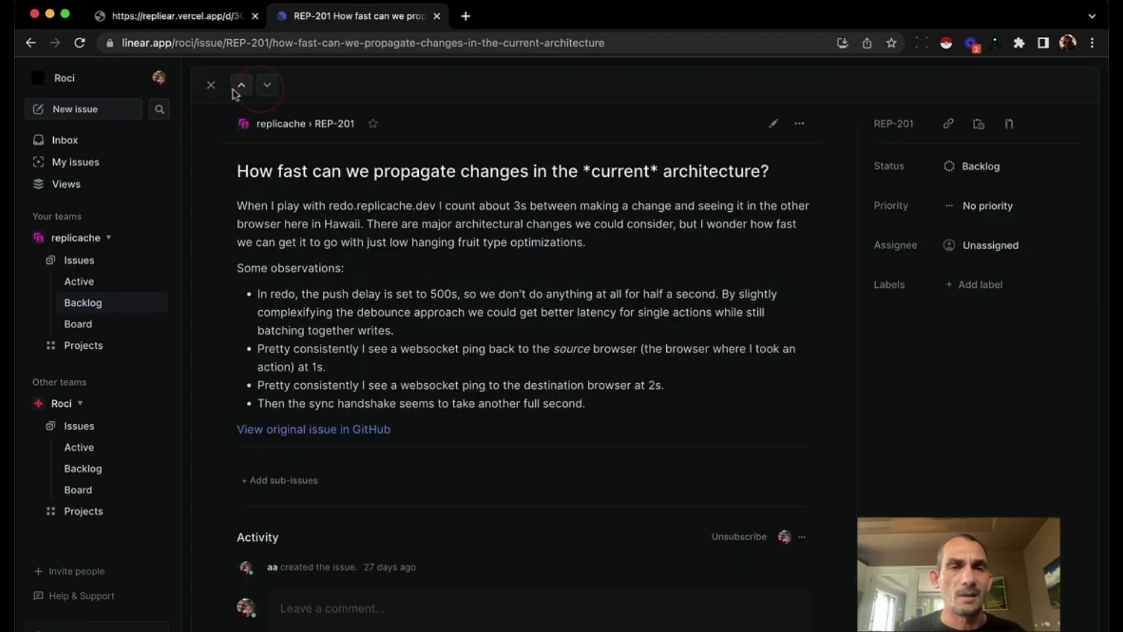
pyautogui.click(212, 85)
pyautogui.press('super+w')
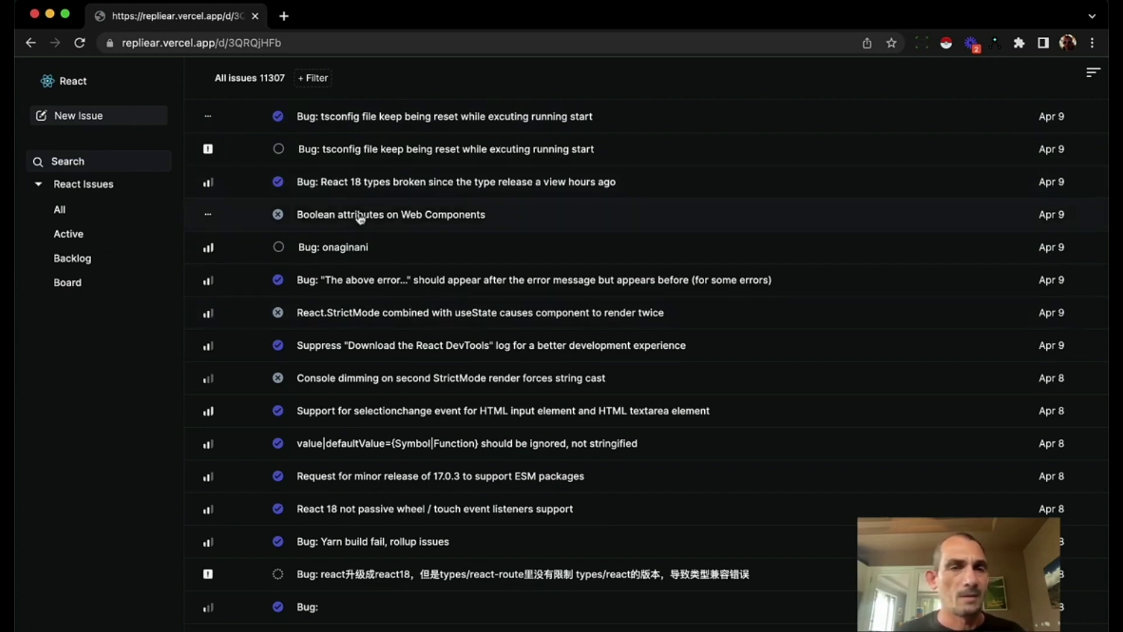
# - View and close the tsconfig reset, React 18 types broken, and 'The above error...' bugs
pyautogui.click(394, 123)
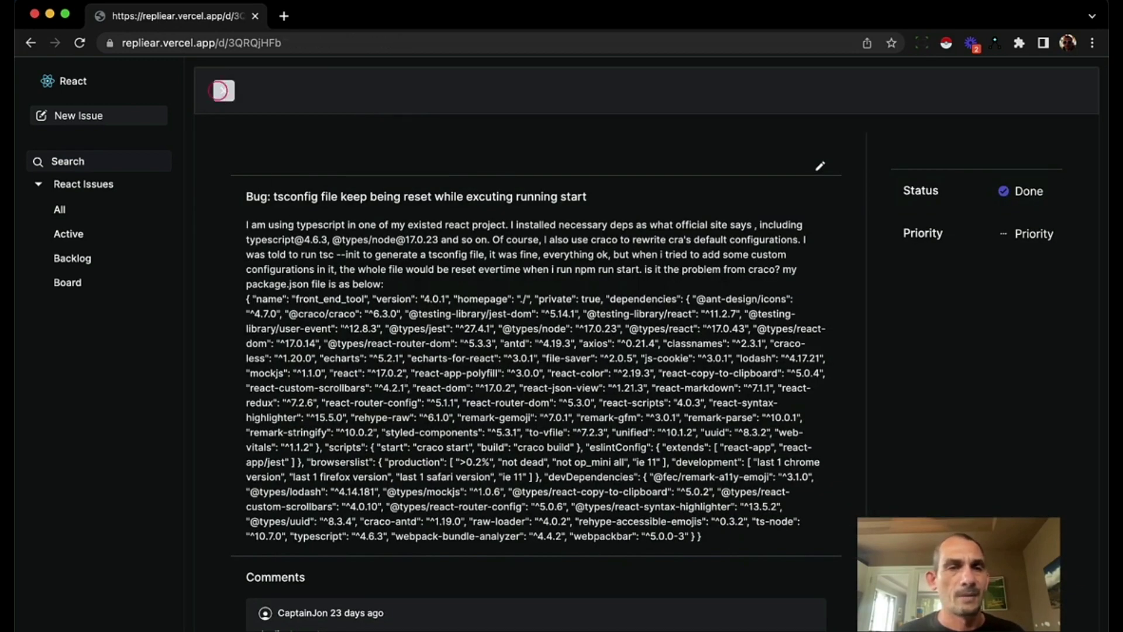
pyautogui.click(221, 91)
pyautogui.click(326, 182)
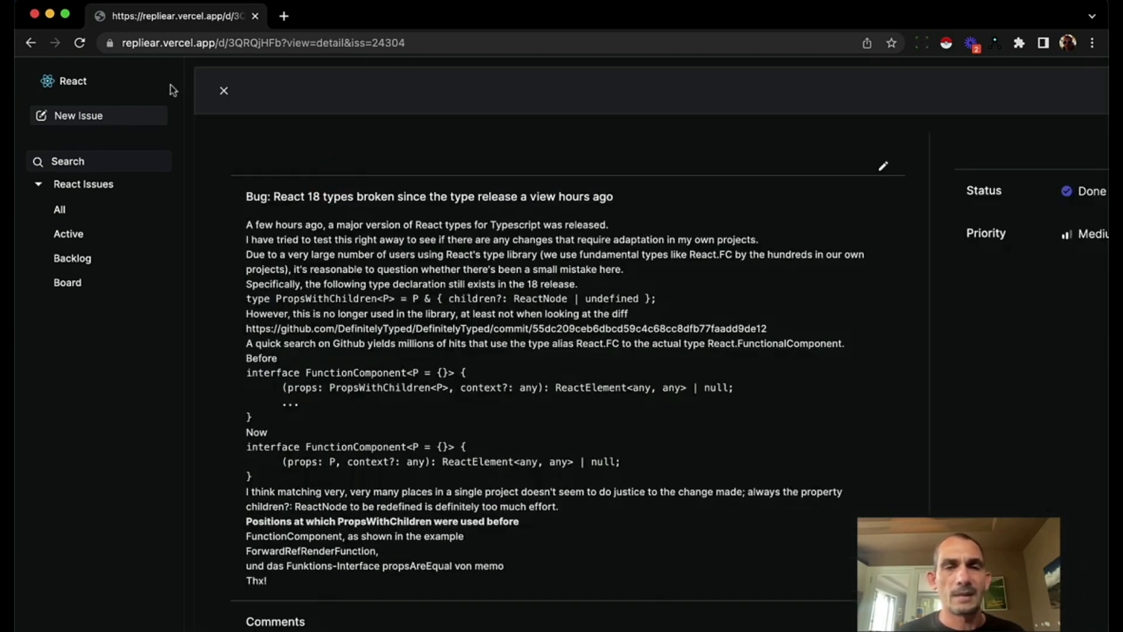
pyautogui.click(224, 90)
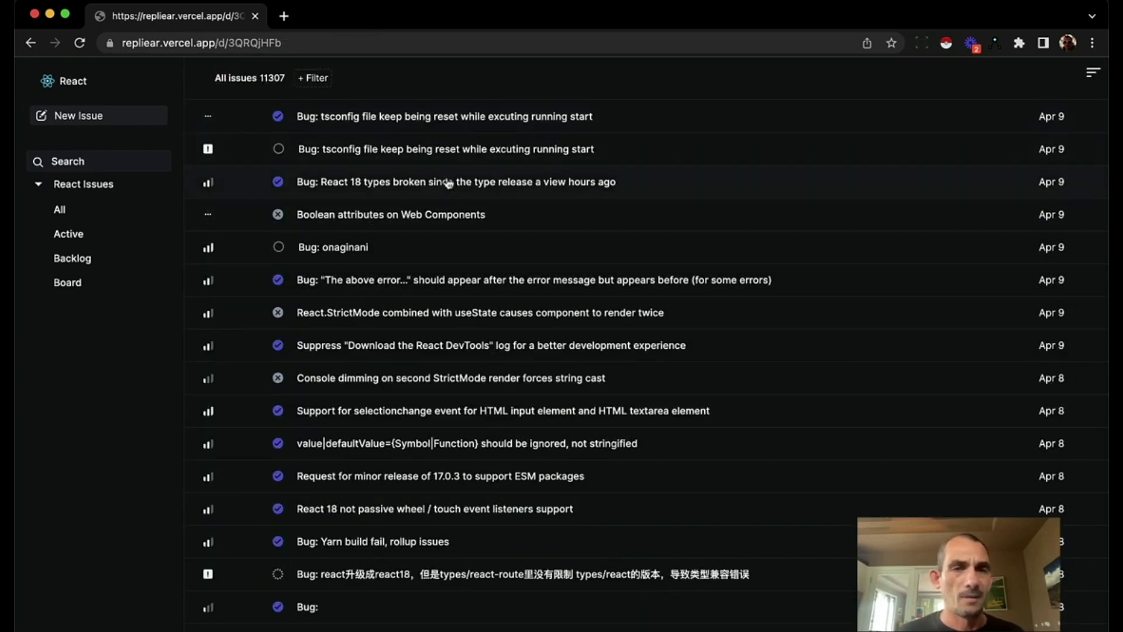
pyautogui.click(453, 281)
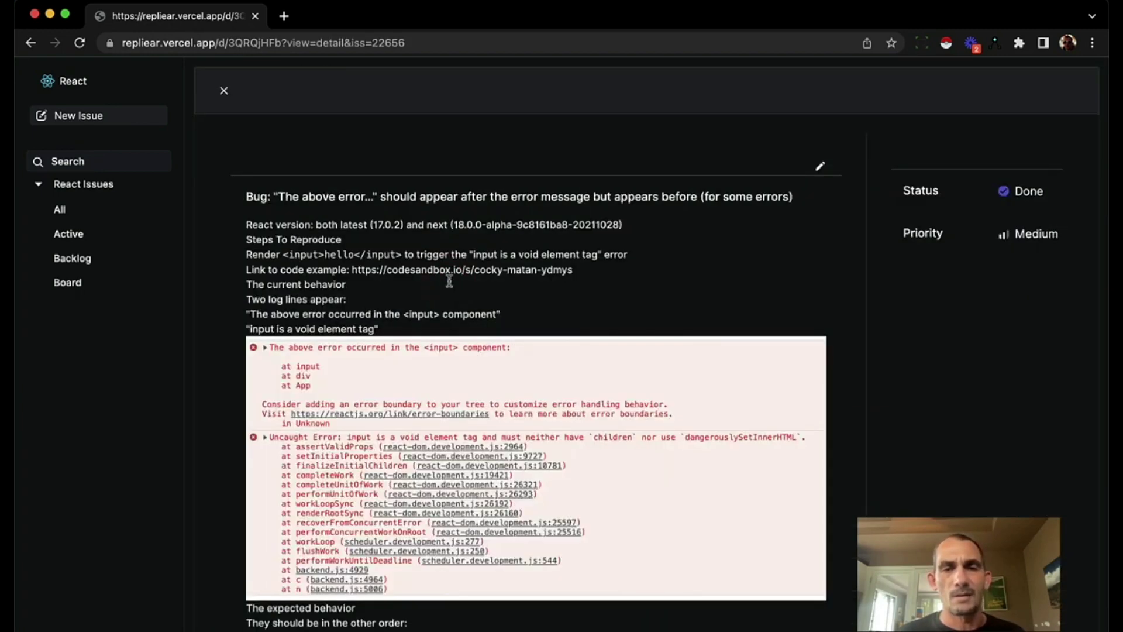
pyautogui.click(222, 92)
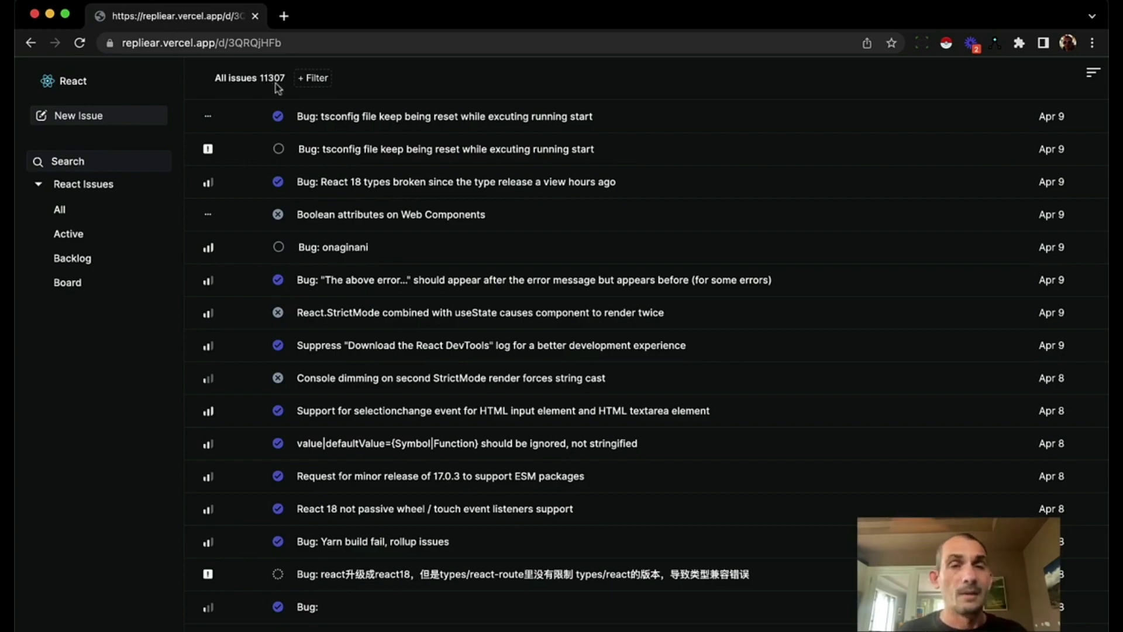
# - Clear Repliear's site data from DevTools Application storage, dropping 42.6 MB to 0 B
pyautogui.scroll(-1, 369, 296)
pyautogui.scroll(-15, 368, 296)
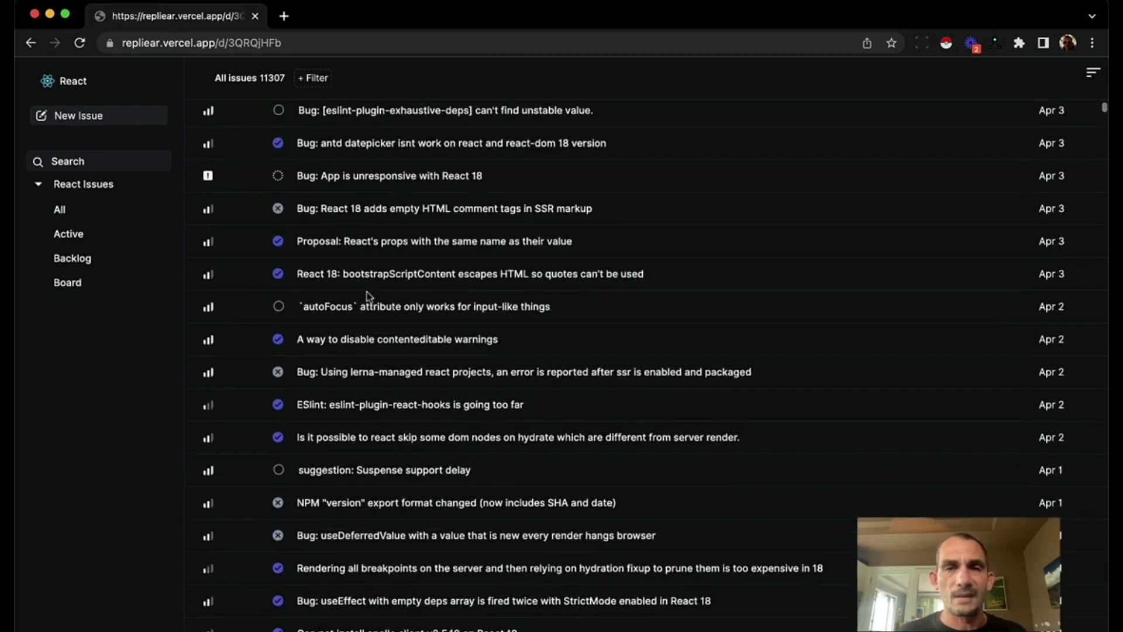
pyautogui.scroll(15, 369, 295)
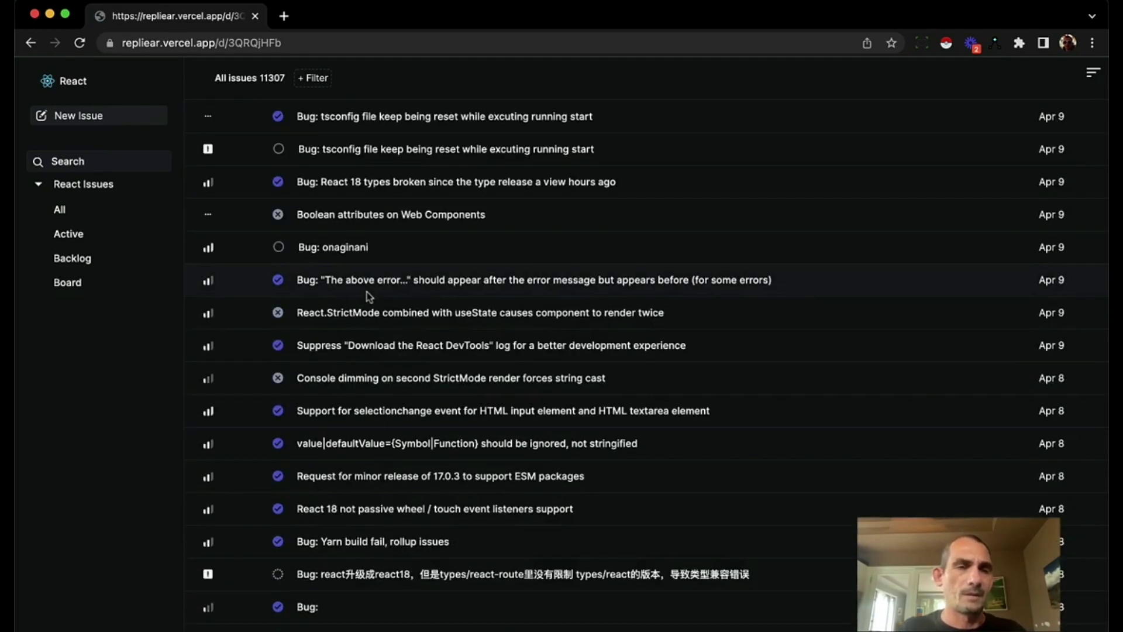
pyautogui.press('super+alt+i')
pyautogui.click(850, 68)
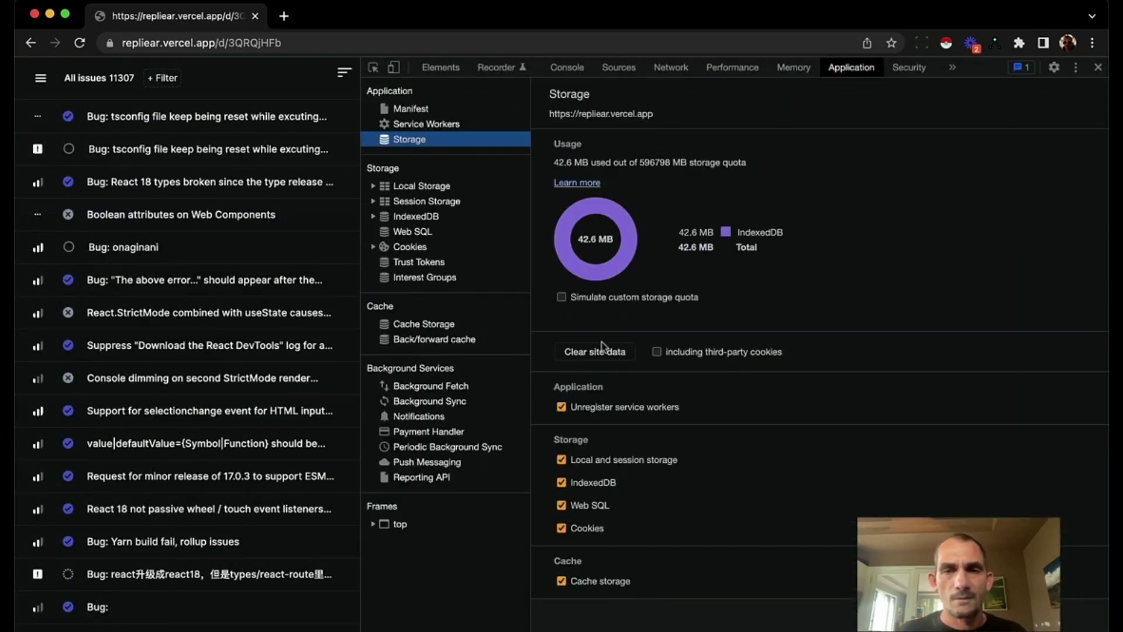
pyautogui.click(617, 351)
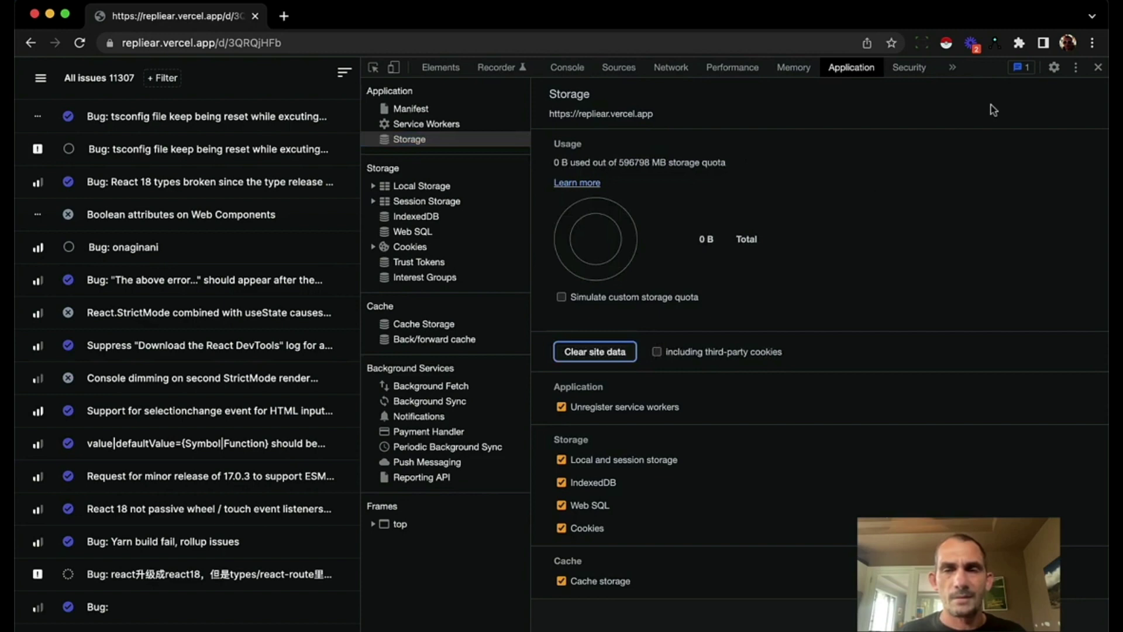
# - Close DevTools and reload the bare Repliear address without the document id
pyautogui.click(1098, 68)
pyautogui.press('super+l')
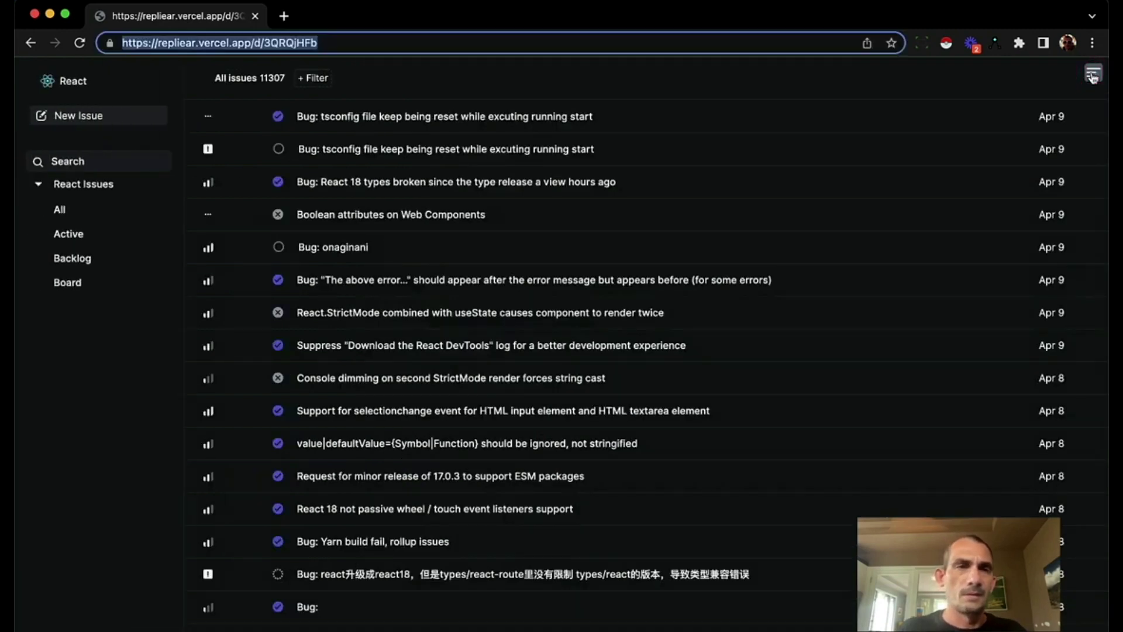
pyautogui.press('Right')
pyautogui.hotkey('shift', 'alt', 'Left')
pyautogui.hotkey('shift', 'alt', 'Left')
pyautogui.press('BackSpace')
pyautogui.press('Return')
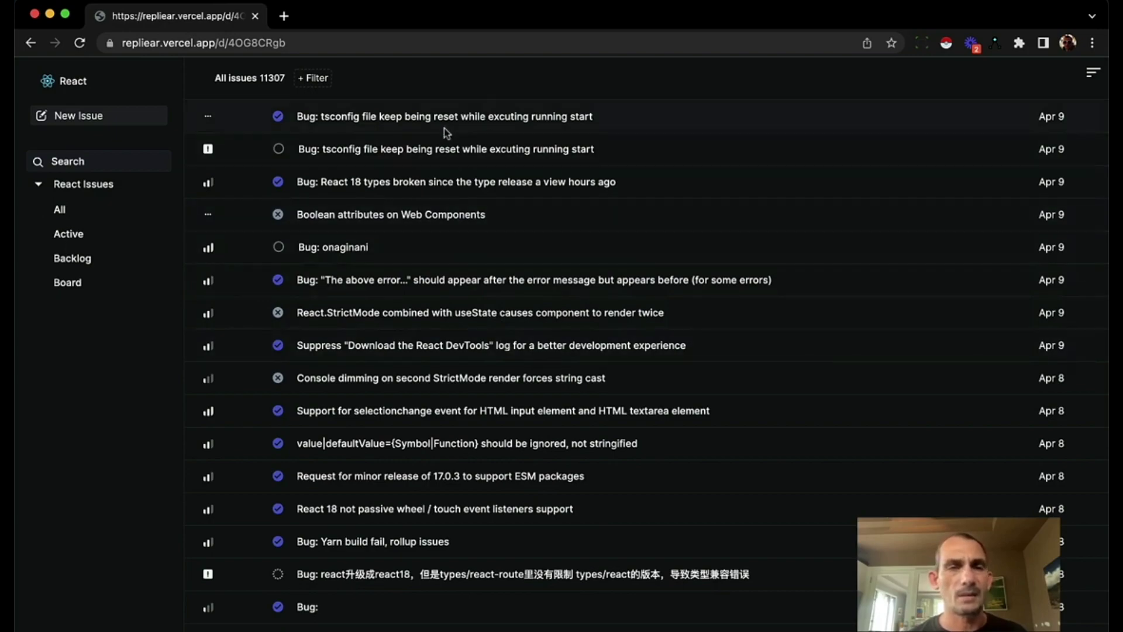
# - Scroll the All issues list to bring the early-March entries into view
pyautogui.scroll(-20, 446, 274)
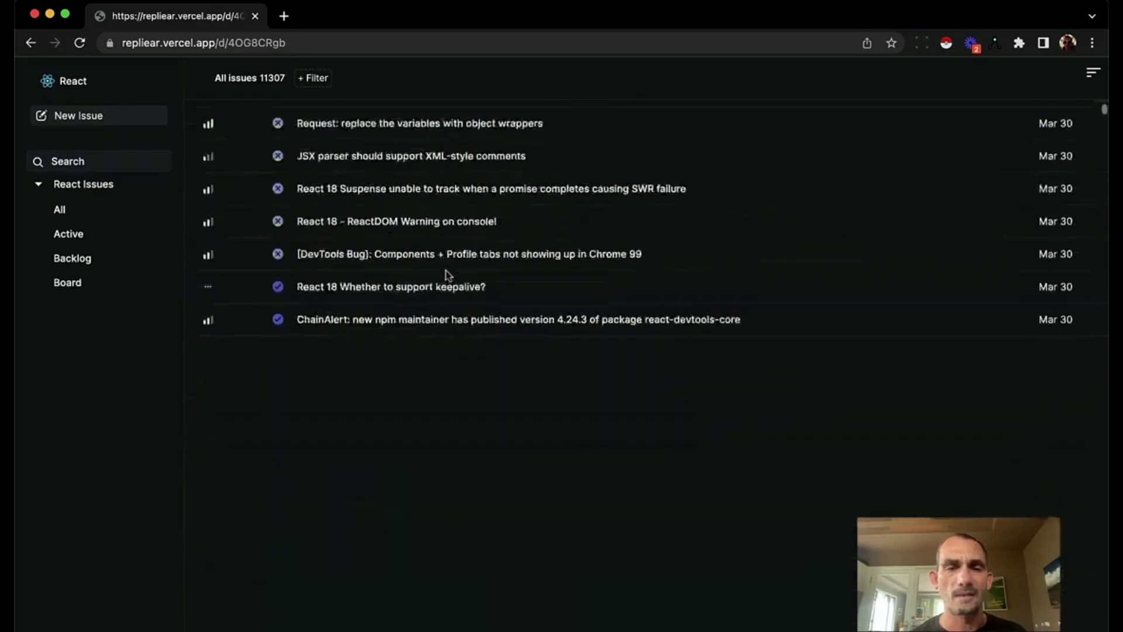
pyautogui.scroll(-20, 448, 275)
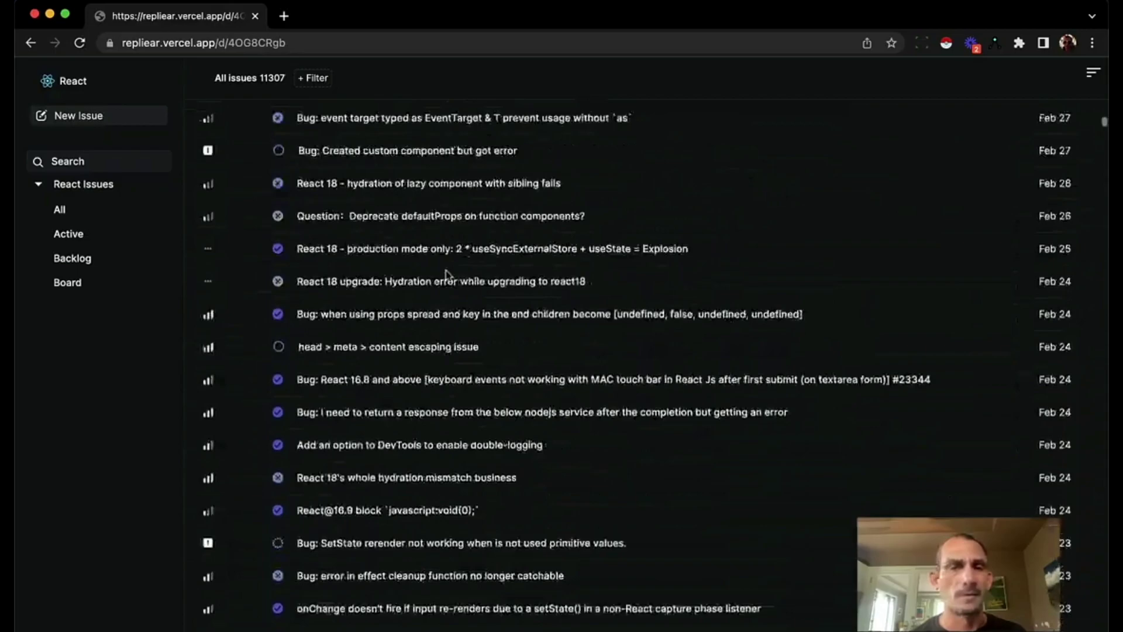
pyautogui.scroll(-20, 448, 275)
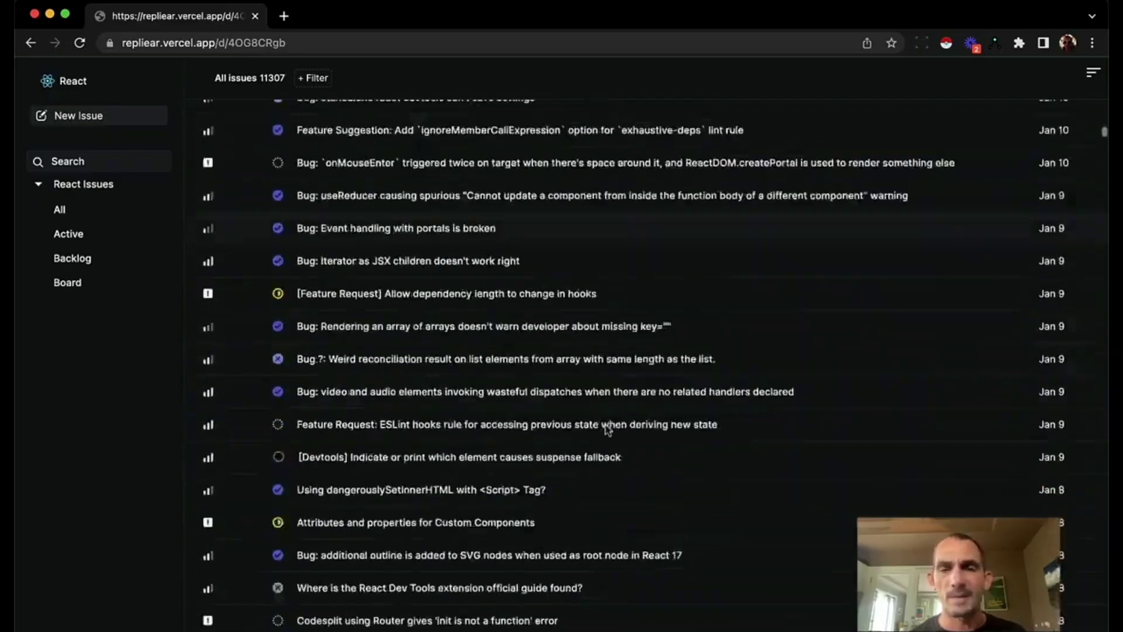
pyautogui.scroll(20, 607, 430)
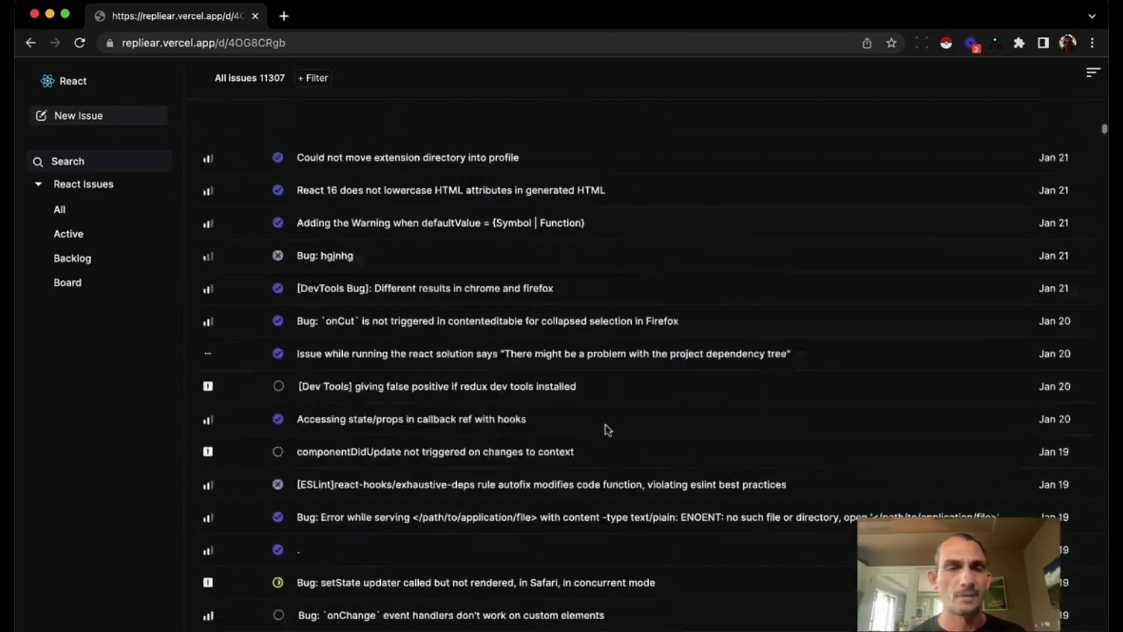
pyautogui.scroll(15, 607, 430)
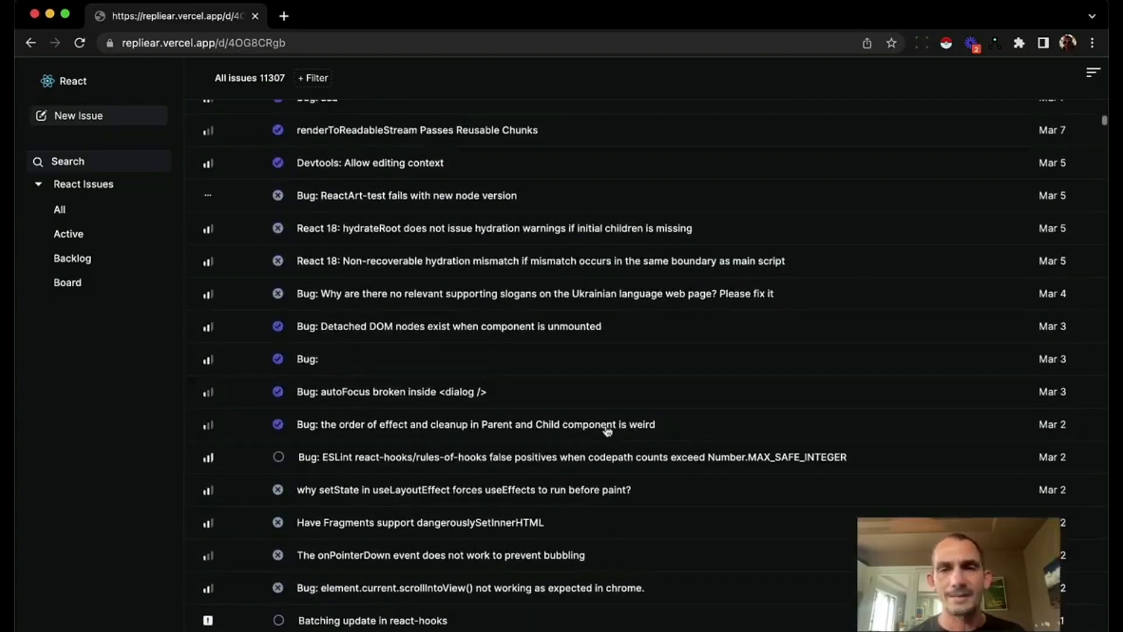
# - Open the React 18 hydration mismatch issue, read through its details, and close it
pyautogui.click(520, 264)
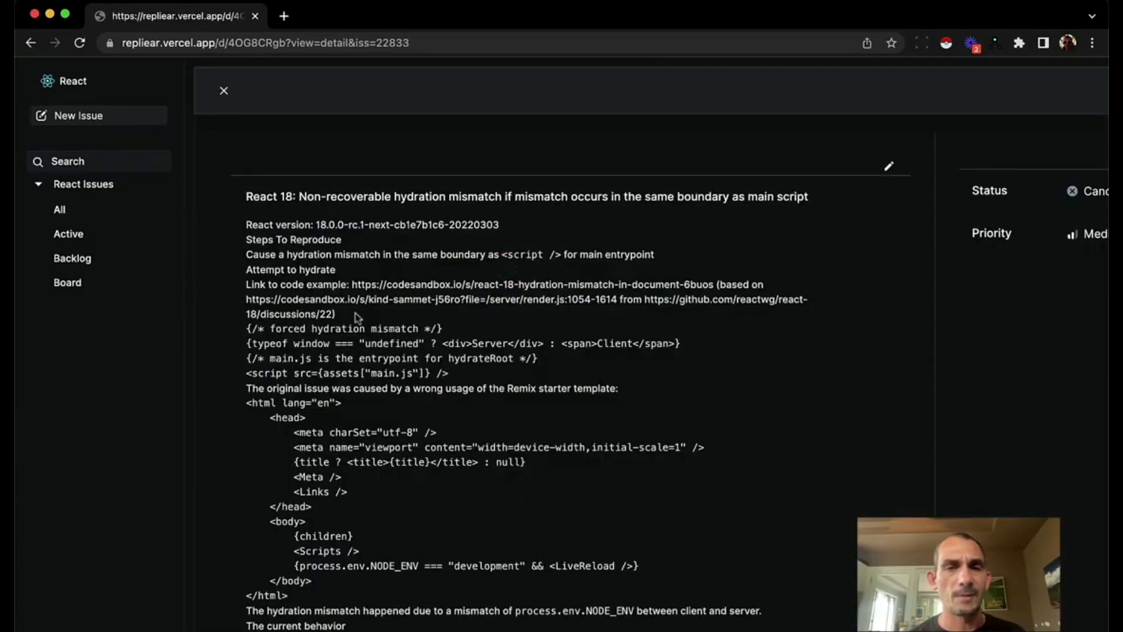
pyautogui.scroll(-10, 363, 351)
pyautogui.scroll(-15, 372, 371)
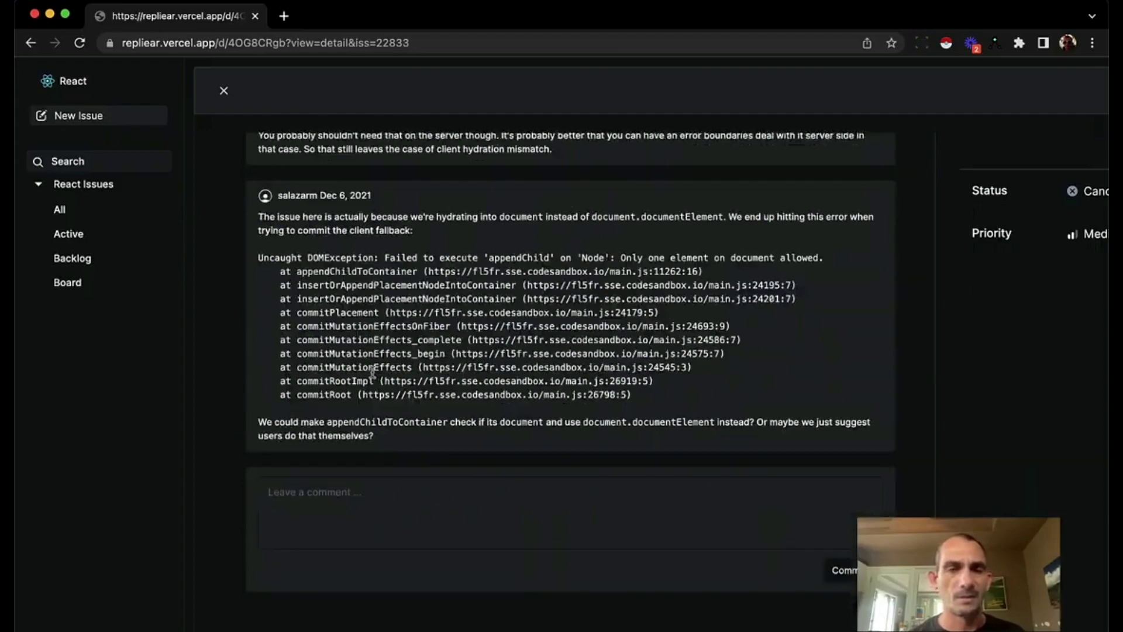
pyautogui.scroll(5, 372, 371)
pyautogui.click(223, 90)
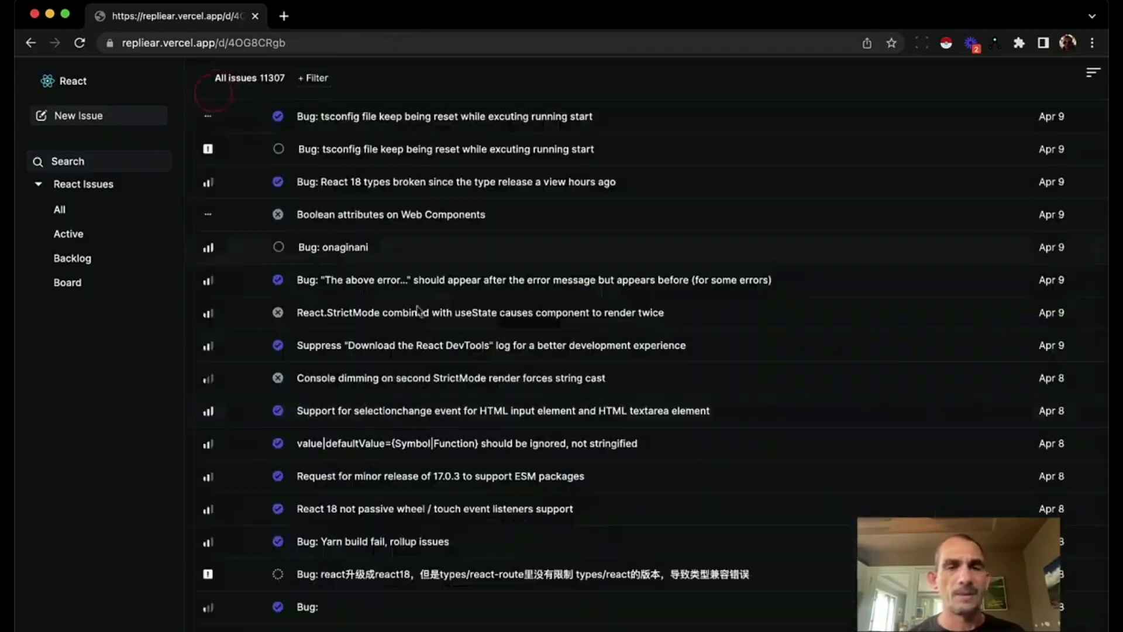
# - Scroll far down the list, open the deferUpdate feature request, then close it
pyautogui.scroll(-10, 643, 293)
pyautogui.moveTo(1102, 113); pyautogui.dragTo(1093, 549)
pyautogui.click(368, 492)
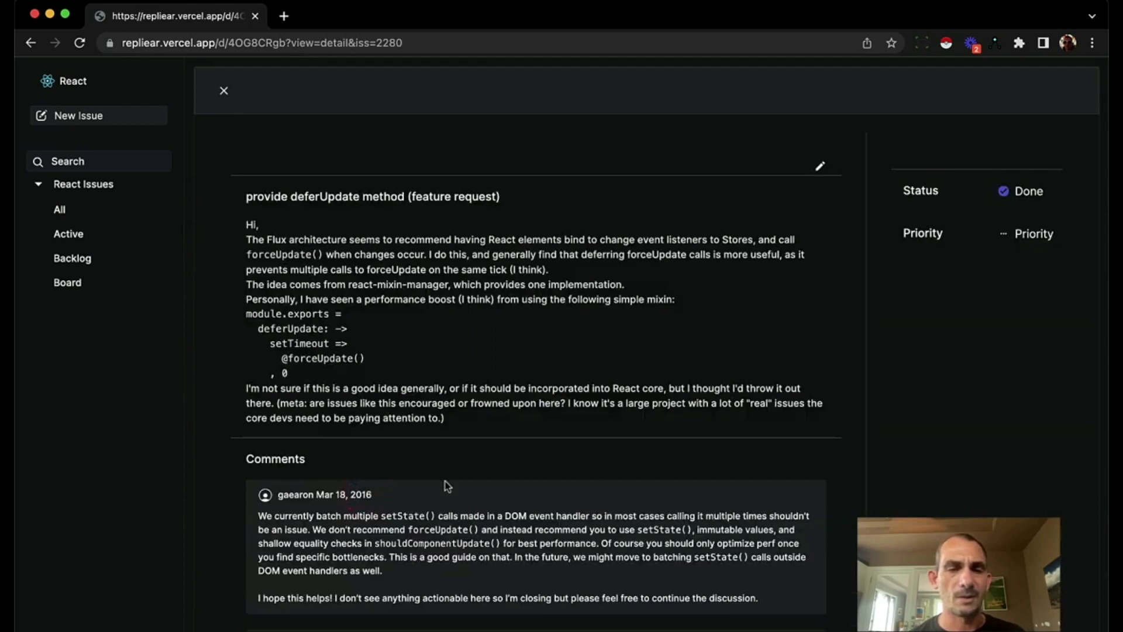
pyautogui.click(223, 90)
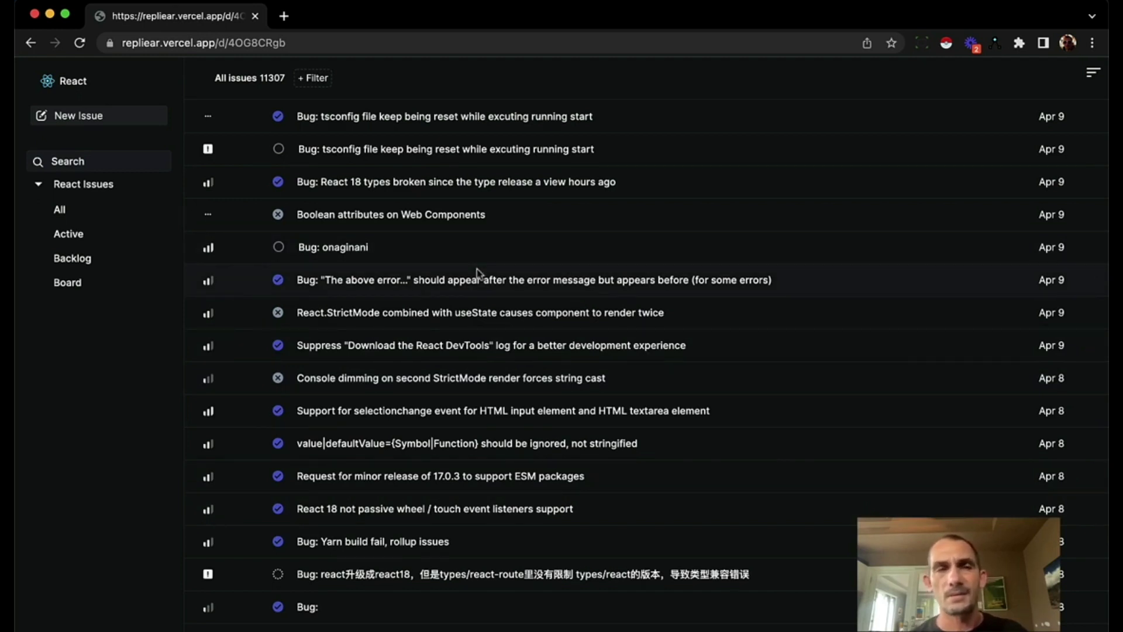
# - Reload the tracker twice, then switch to Active (1567 issues) and Backlog (738 issues)
pyautogui.press('super+r')
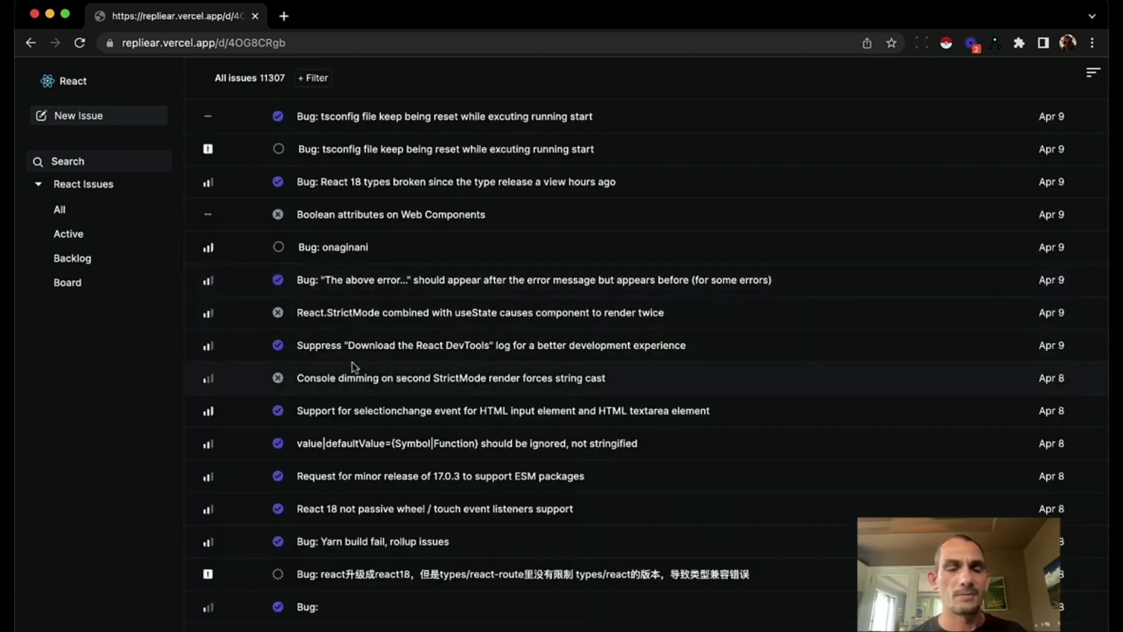
pyautogui.press('super+r')
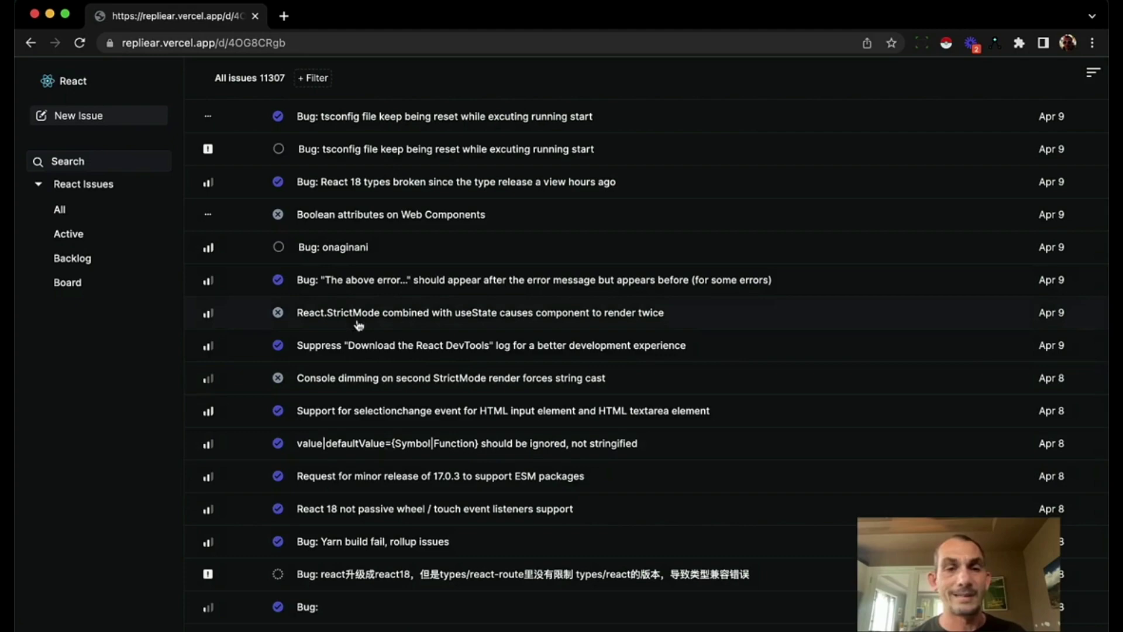
pyautogui.scroll(-10, 359, 324)
pyautogui.scroll(-15, 359, 324)
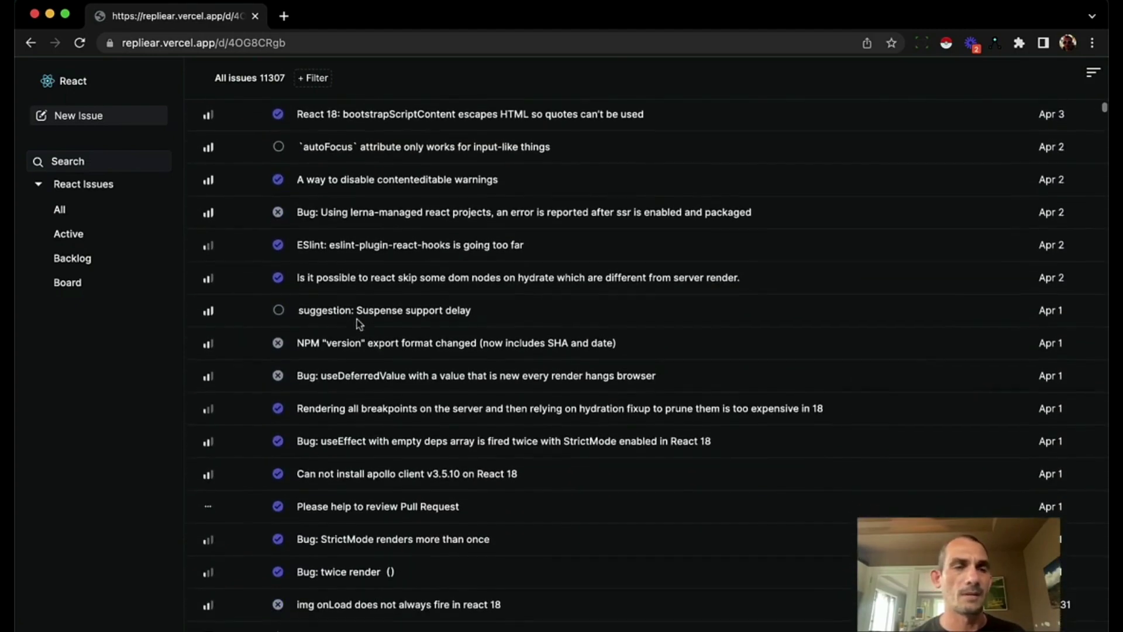
pyautogui.scroll(15, 357, 324)
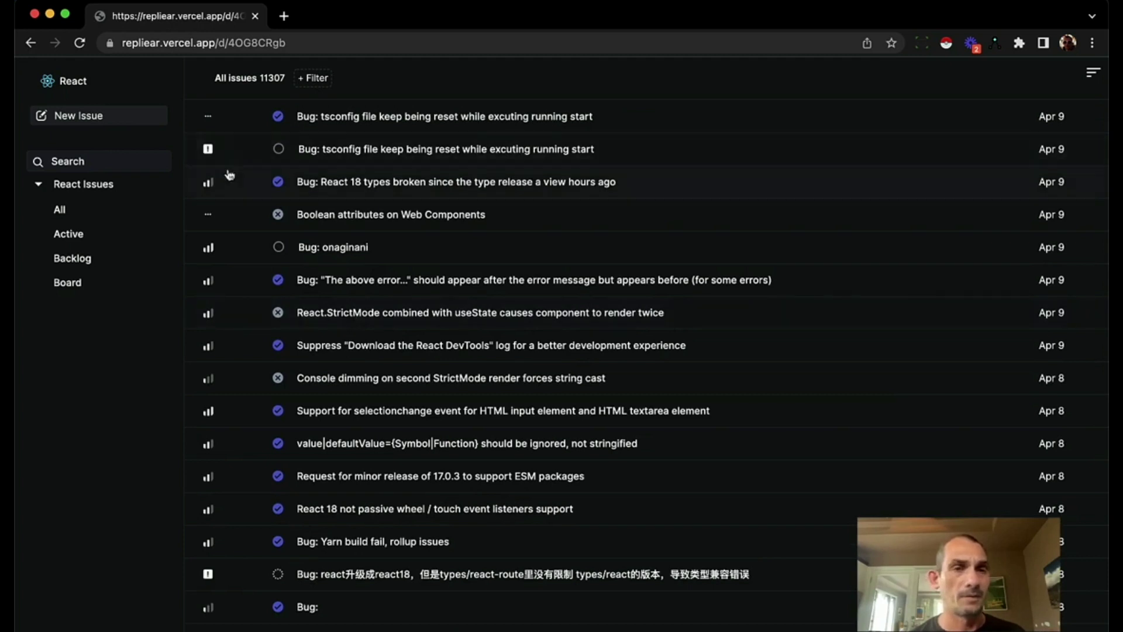
pyautogui.click(80, 240)
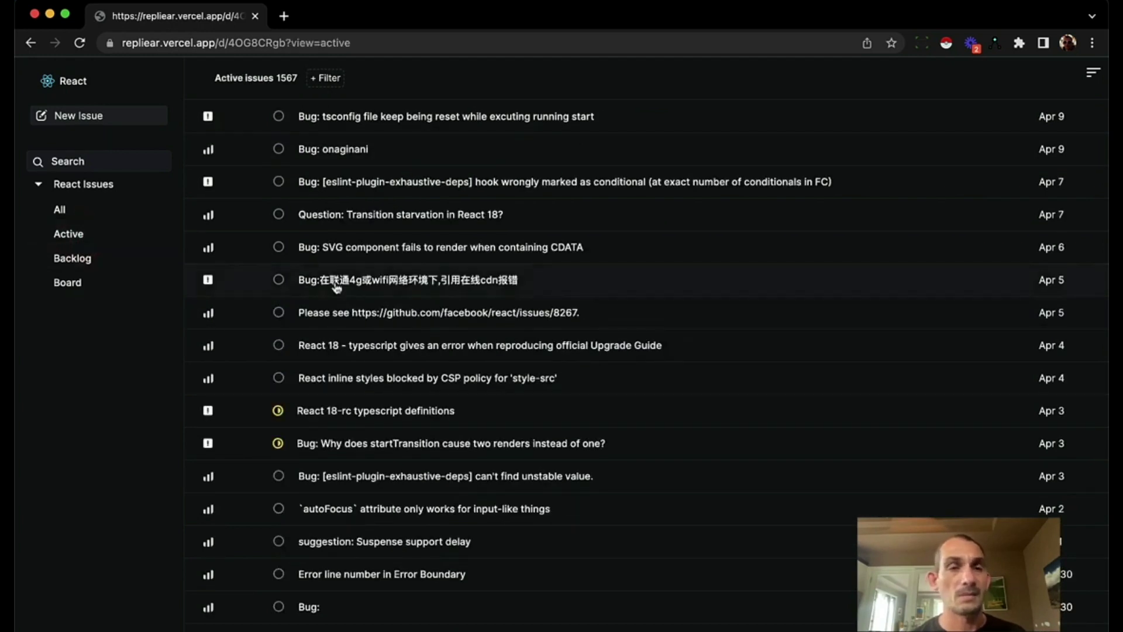
pyautogui.click(57, 257)
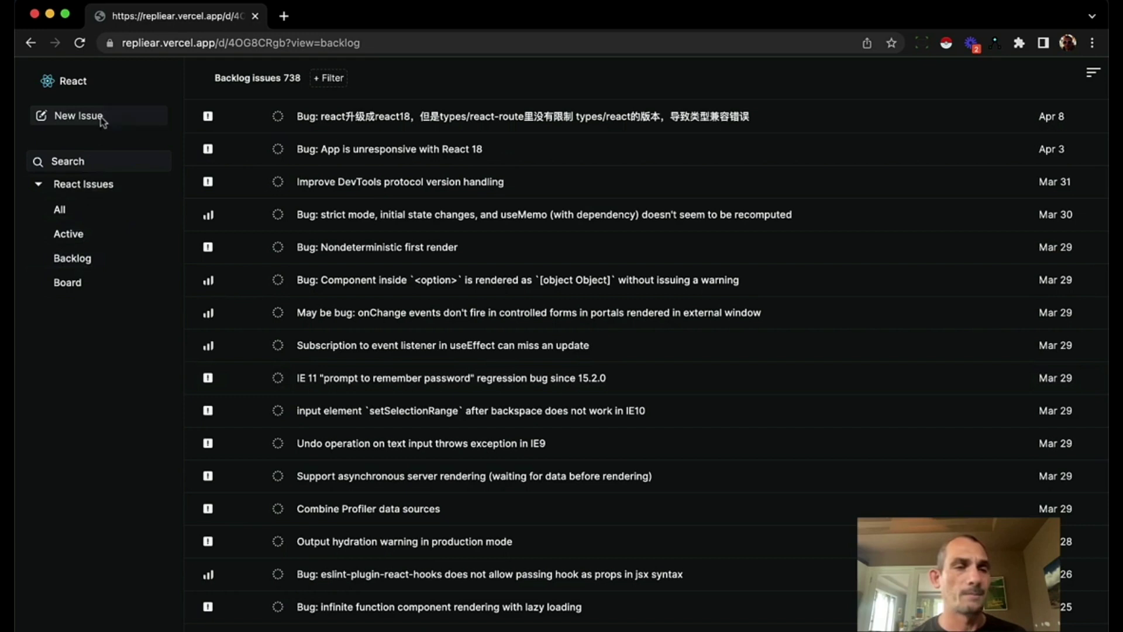
# - Back on All issues, set the top tsconfig bug's status to In Progress
pyautogui.click(92, 91)
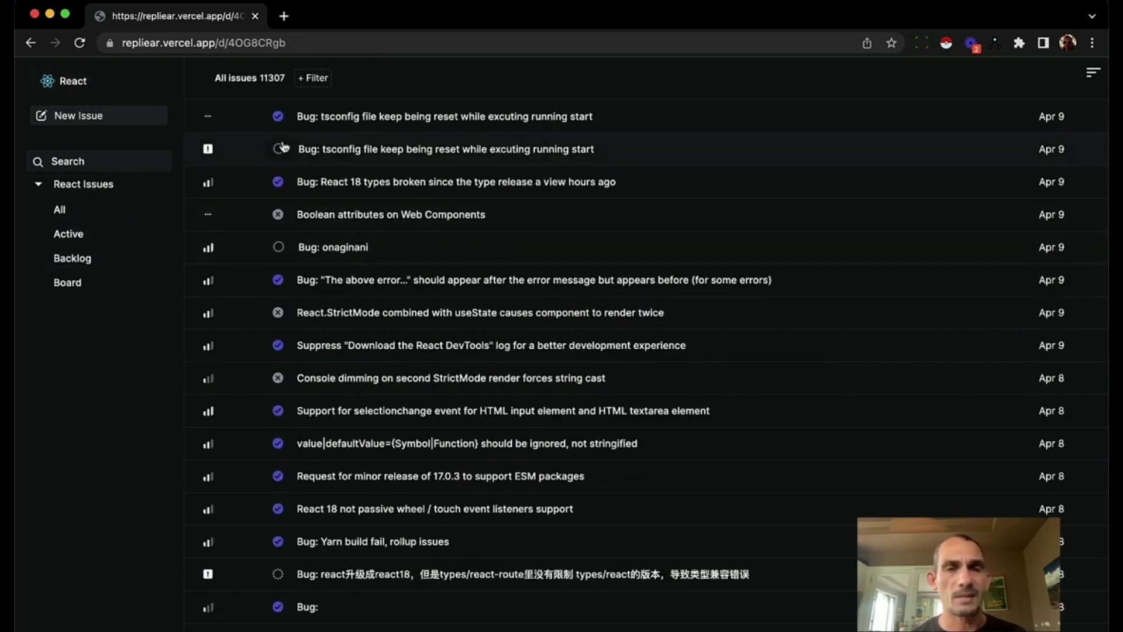
pyautogui.click(278, 117)
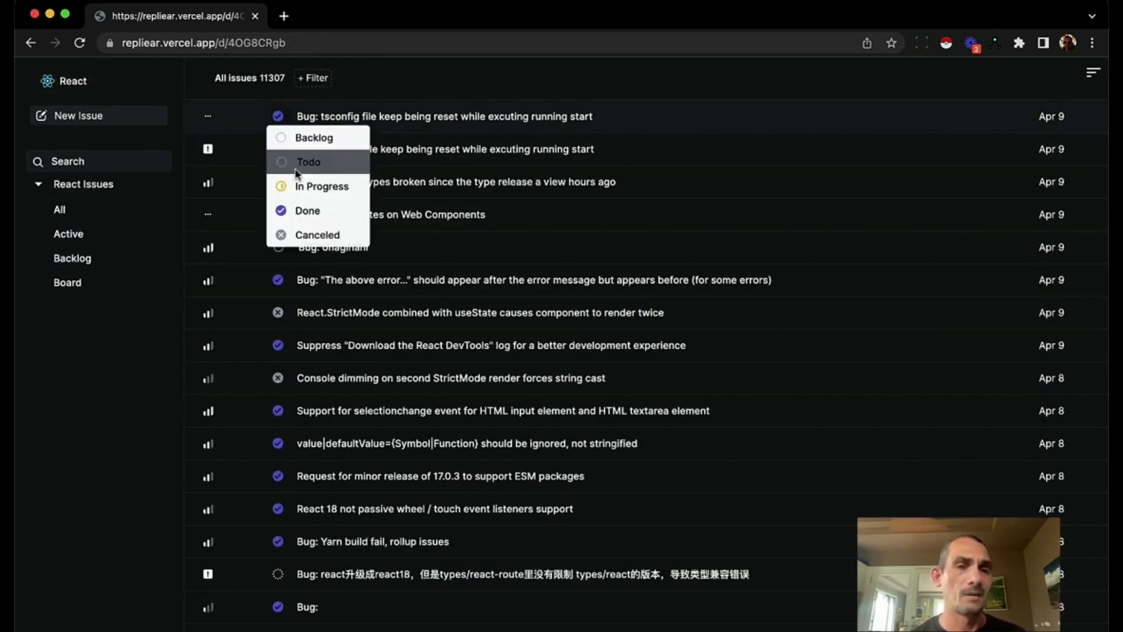
pyautogui.click(303, 186)
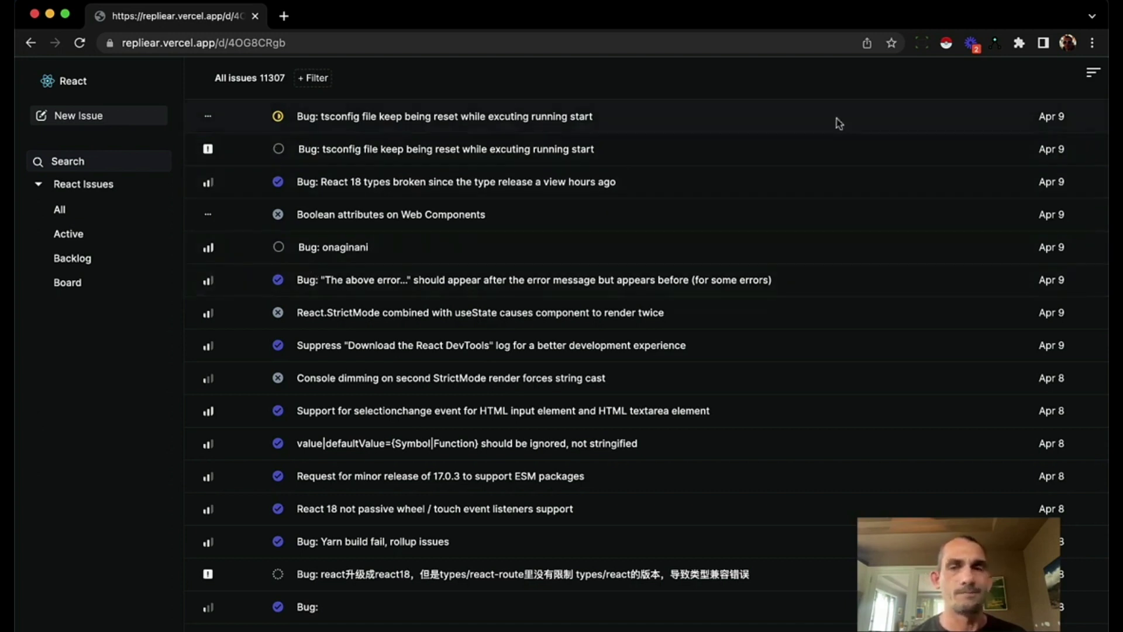
# - Create issue 'This is my new bug!' with description 'This is the description.'
pyautogui.click(80, 115)
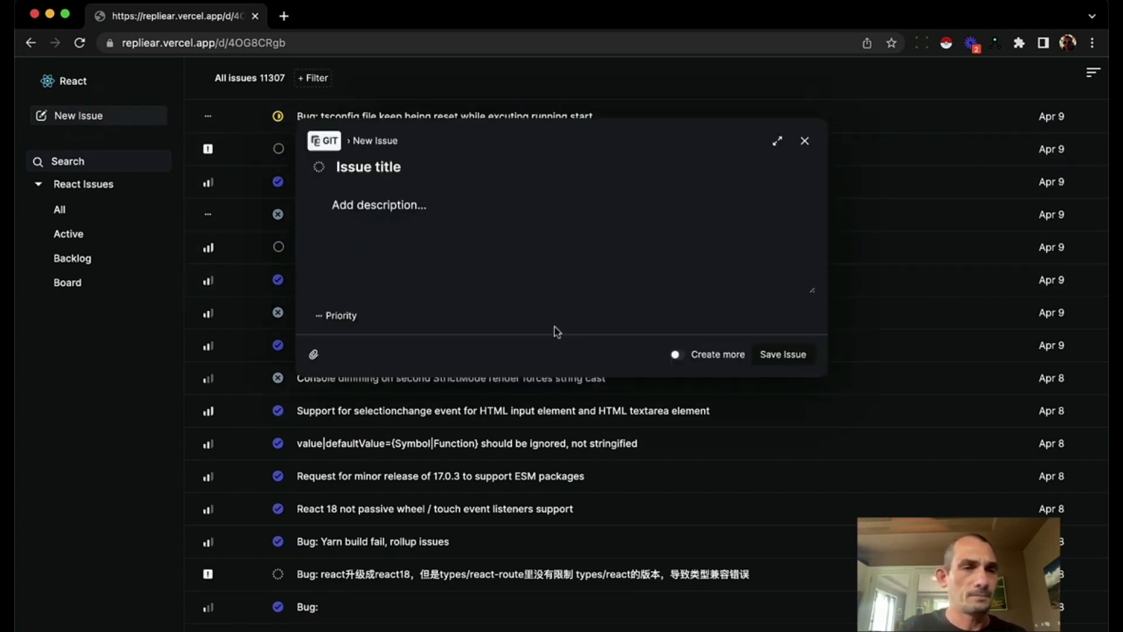
pyautogui.write('This is my new bug!')
pyautogui.click(504, 193)
pyautogui.write('This is the description.')
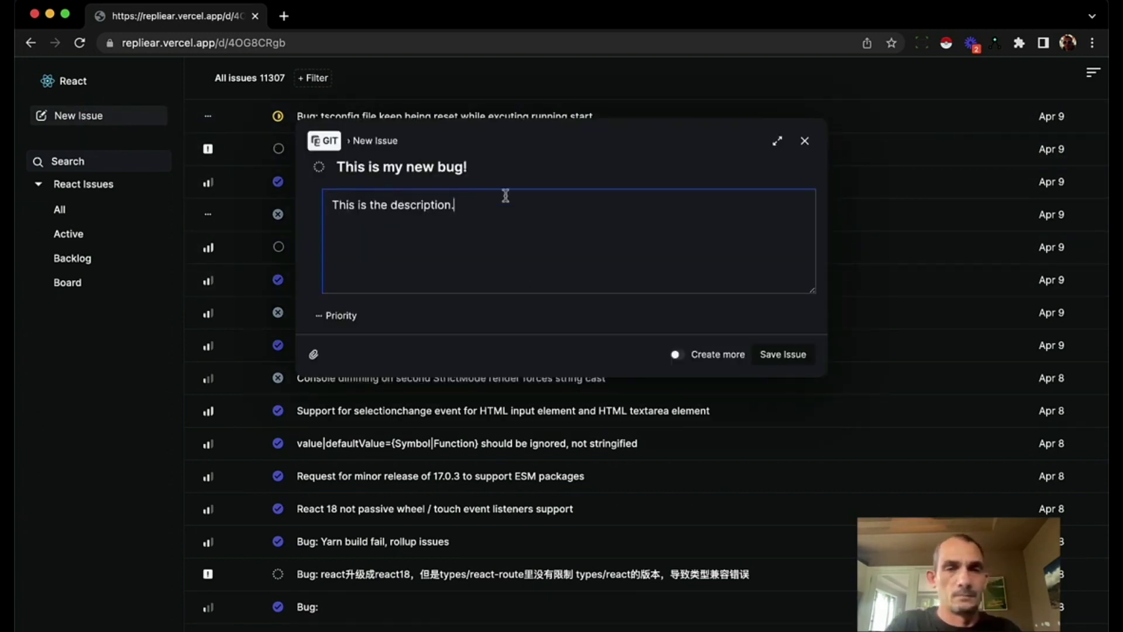
pyautogui.click(788, 355)
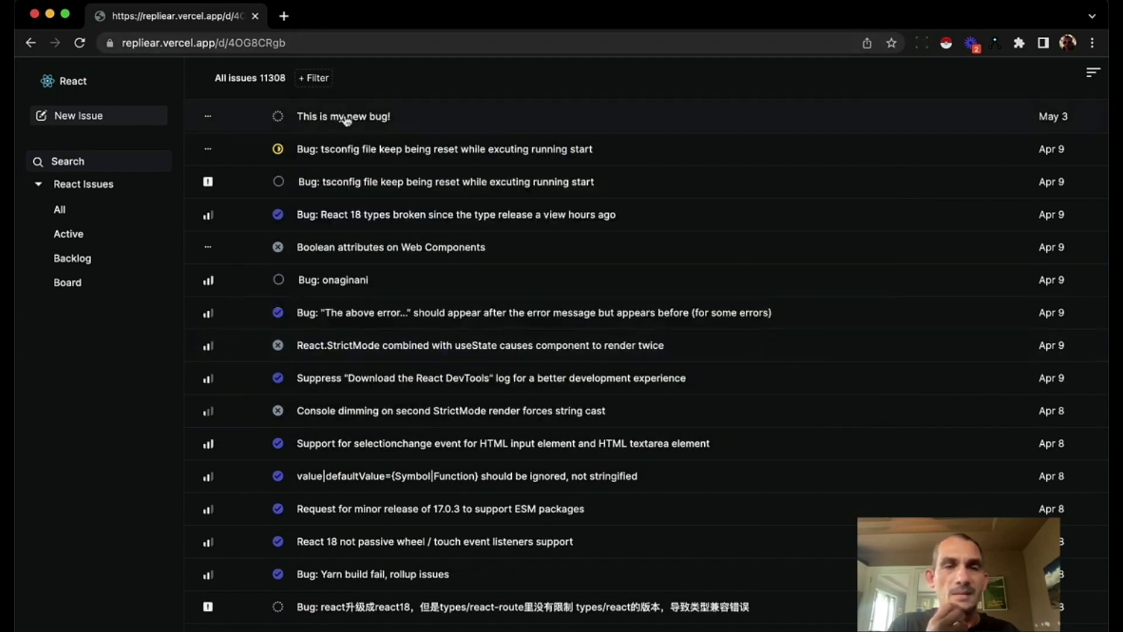
# - Filter the issue list to Priority Urgent and Status In Progress
pyautogui.click(316, 82)
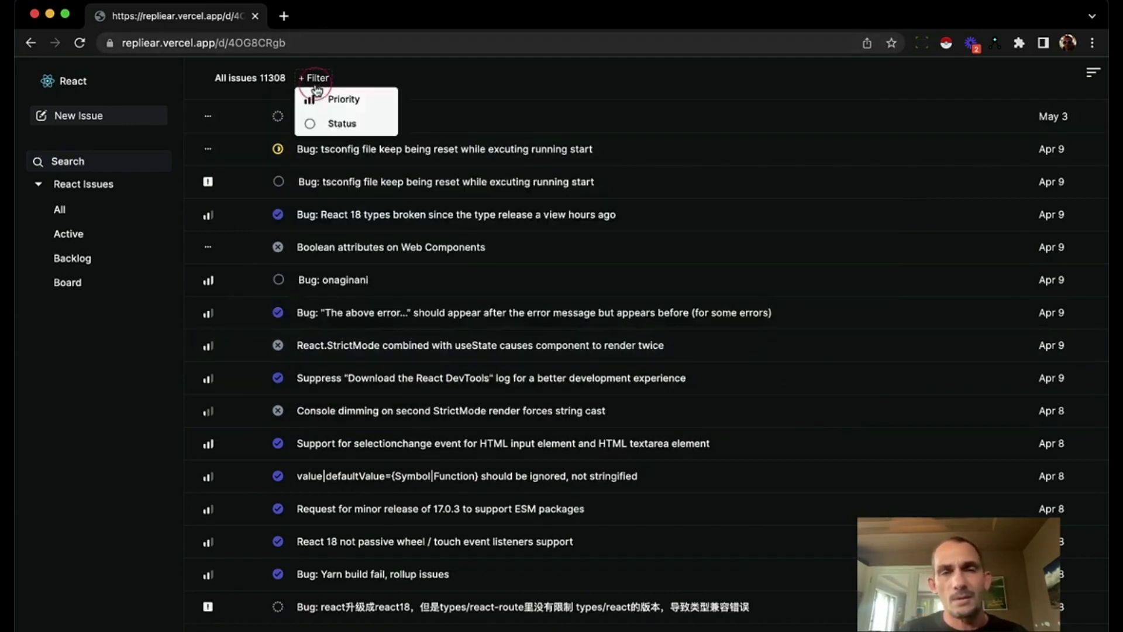
pyautogui.click(316, 95)
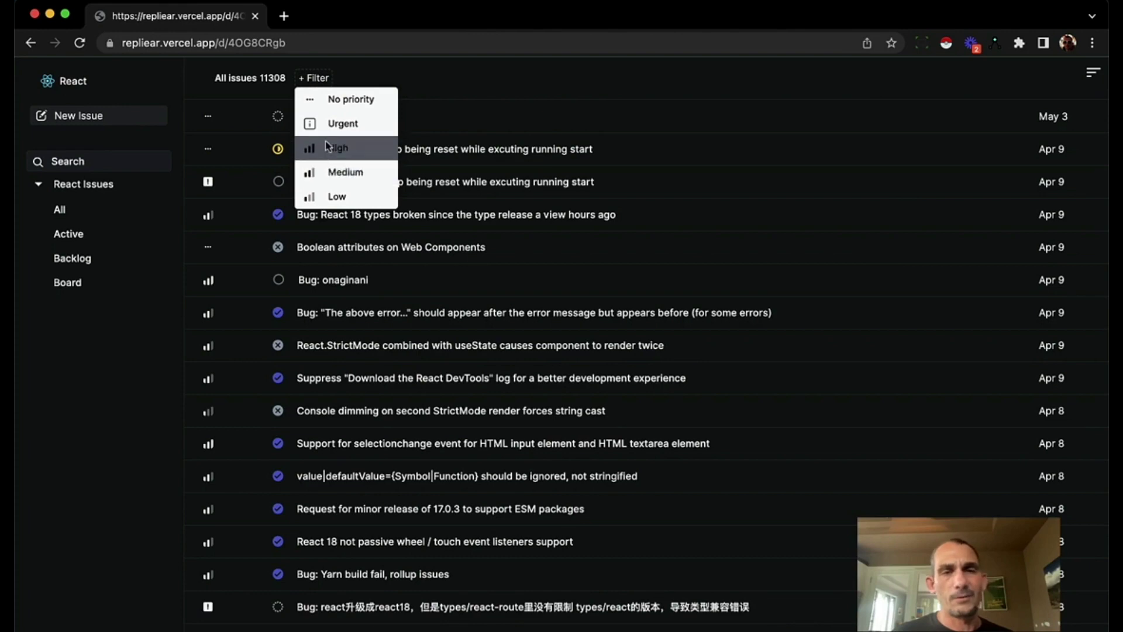
pyautogui.click(322, 124)
pyautogui.click(343, 78)
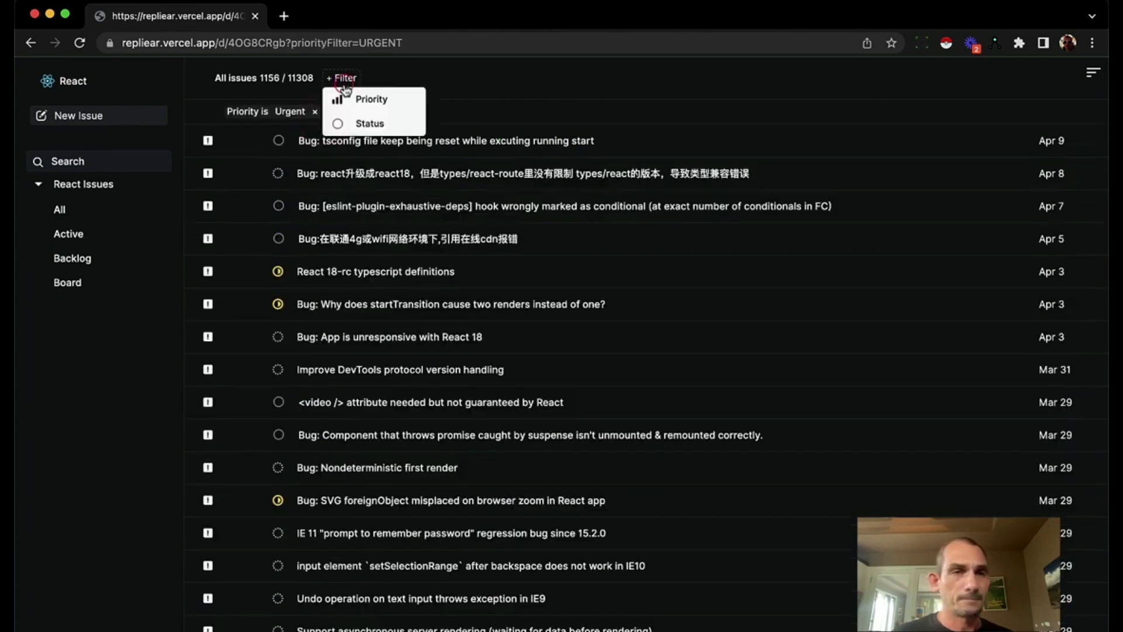
pyautogui.click(365, 120)
pyautogui.click(362, 149)
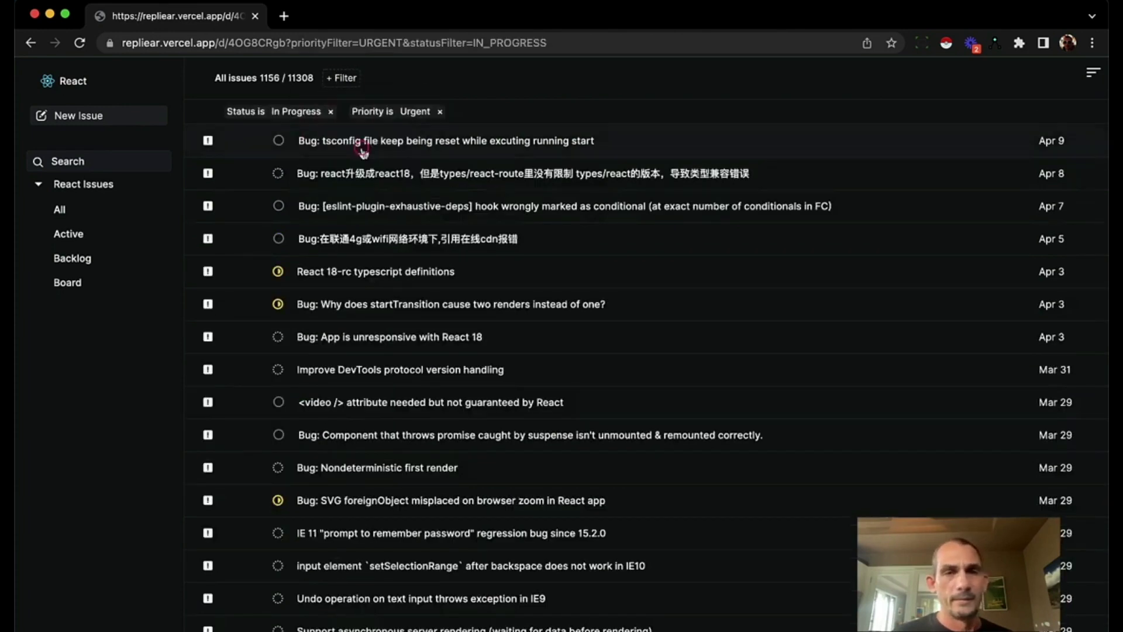
# - Remove the In Progress and Urgent filters and return to the top of all 11308 issues
pyautogui.scroll(-15, 335, 375)
pyautogui.scroll(-20, 334, 379)
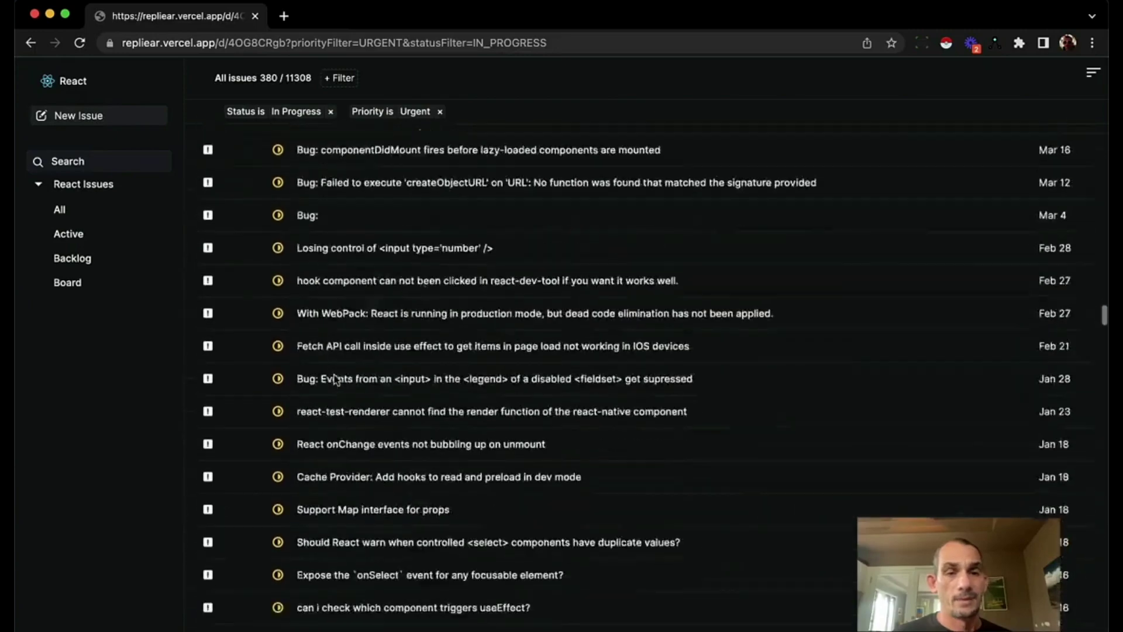
pyautogui.scroll(20, 334, 379)
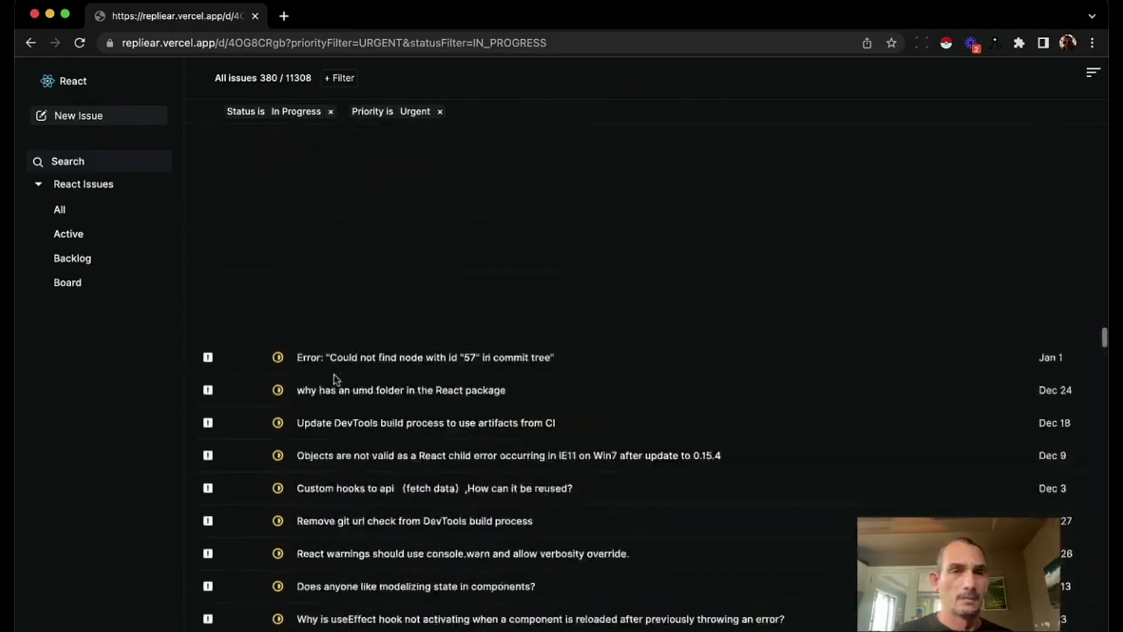
pyautogui.click(330, 112)
pyautogui.click(314, 111)
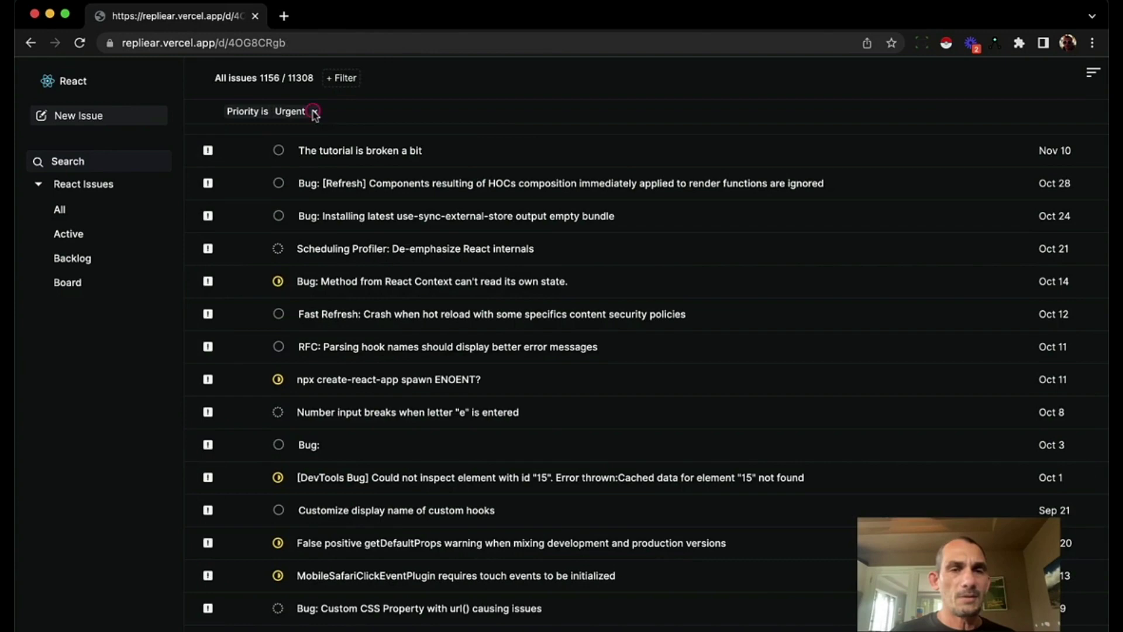
pyautogui.scroll(15, 386, 363)
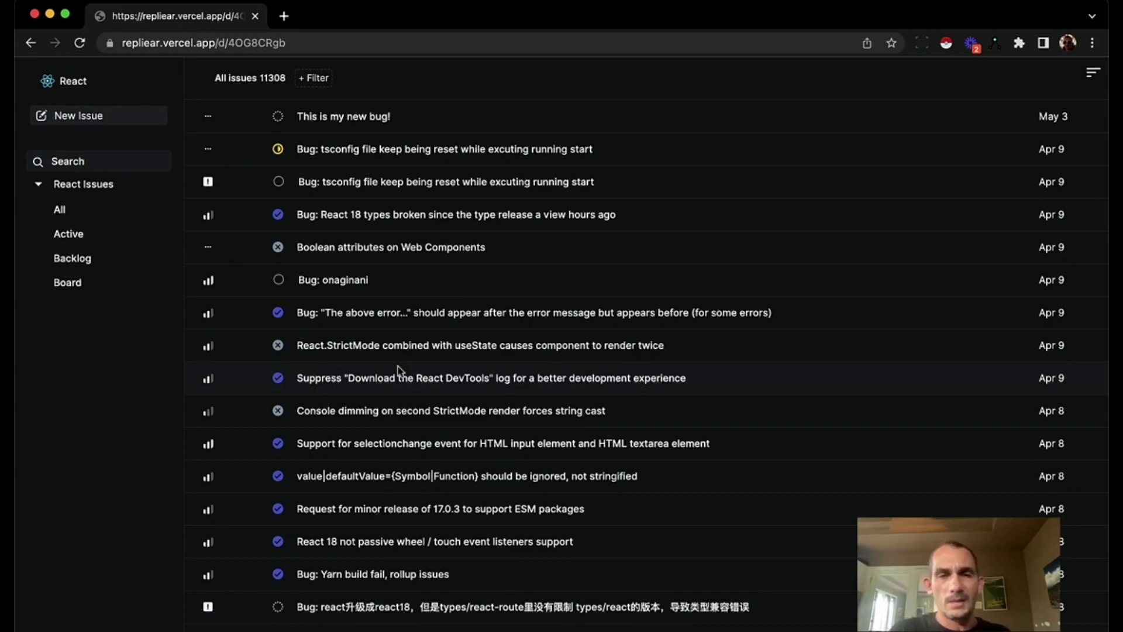
# - Snap Chrome to the right half and load repliear.vercel.app in Safari via Spotlight
pyautogui.hotkey('ctrl', 'alt', 'Right')
pyautogui.press('super+space')
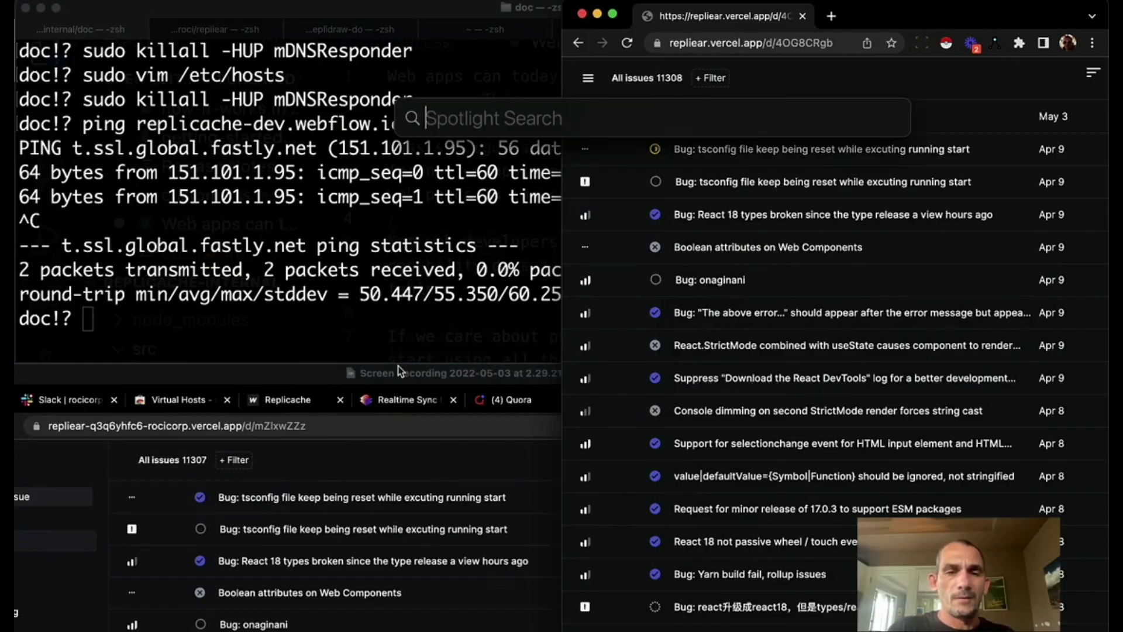
pyautogui.write('safari')
pyautogui.press('Return')
pyautogui.write('repliear.vercel.app')
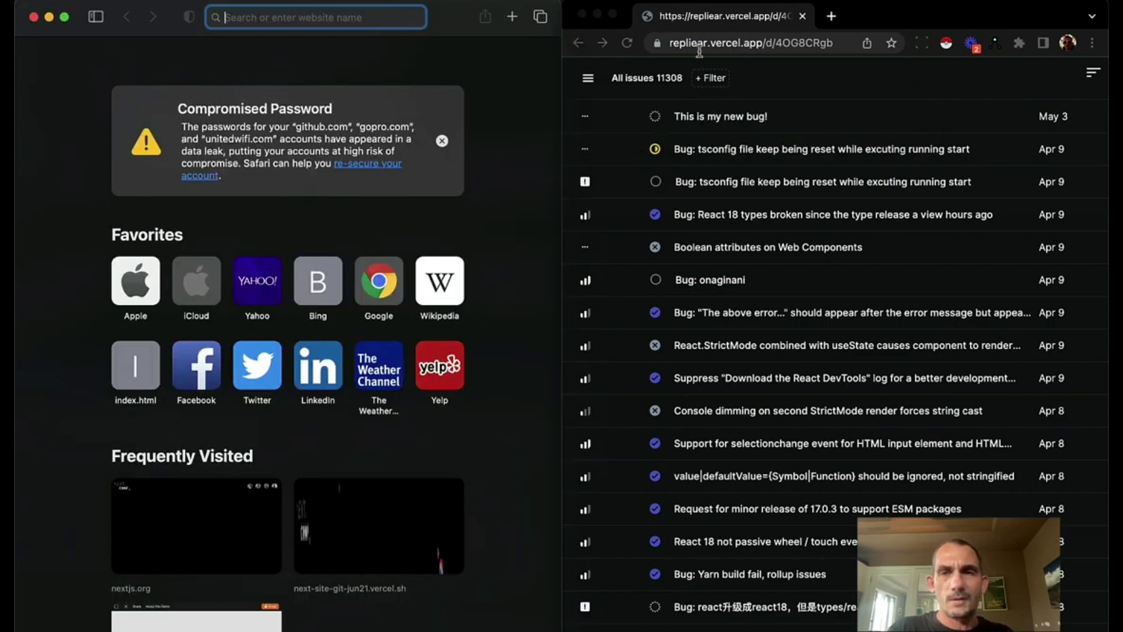
pyautogui.press('Return')
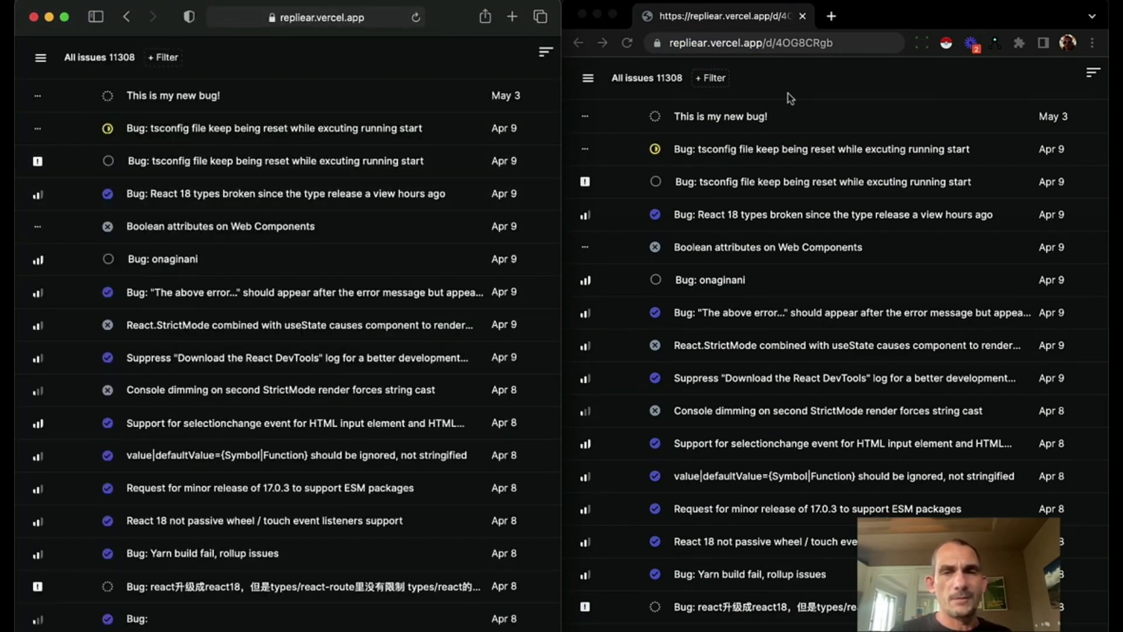
pyautogui.press('super+Tab')
# - Set 'This is my new bug!' to In Progress in Chrome and mark the tsconfig bug Done in Safari
pyautogui.click(653, 119)
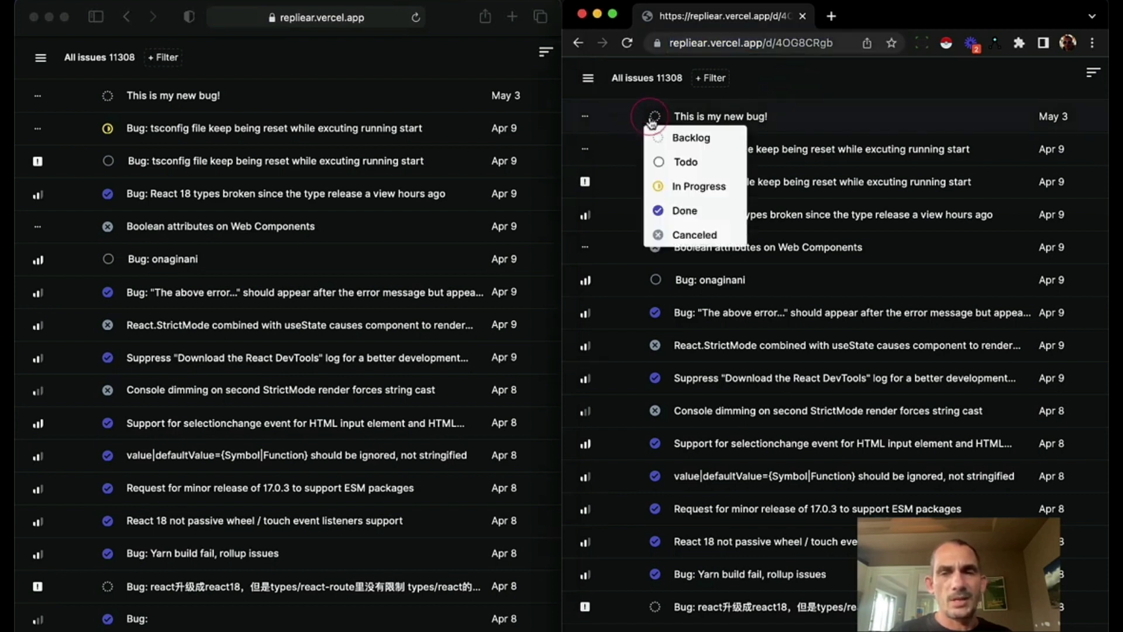
pyautogui.click(674, 188)
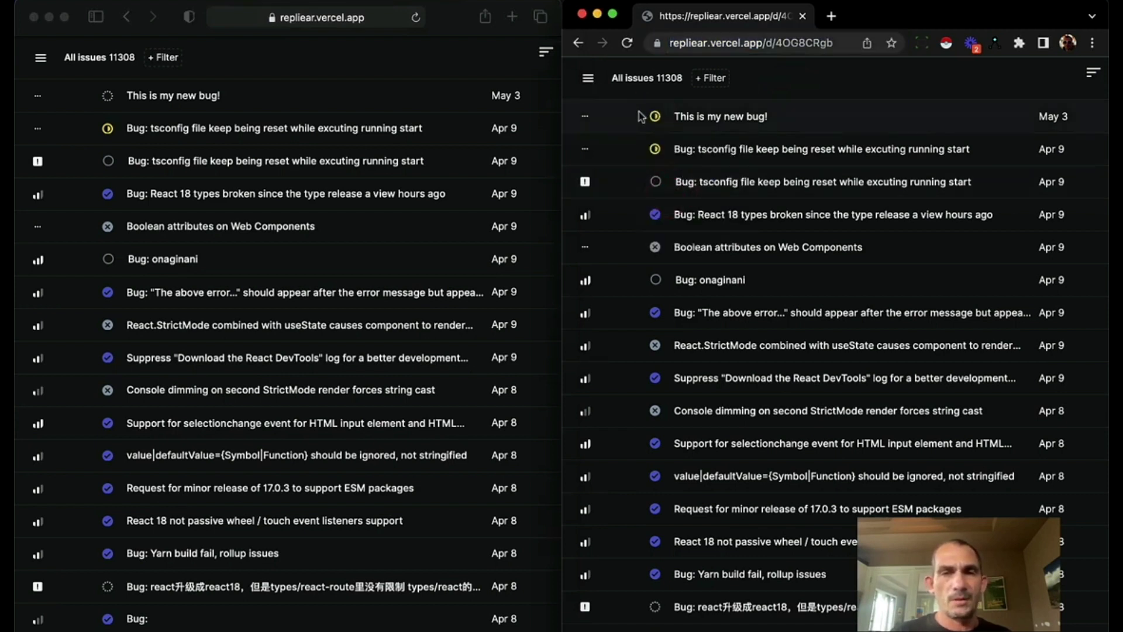
pyautogui.click(86, 92)
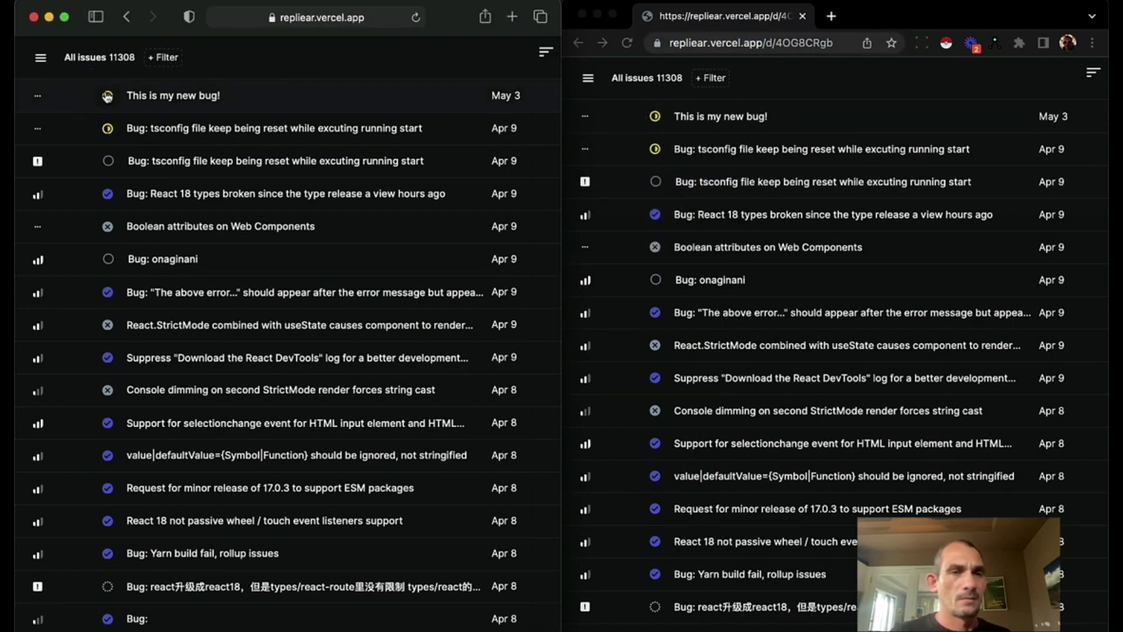
pyautogui.click(108, 134)
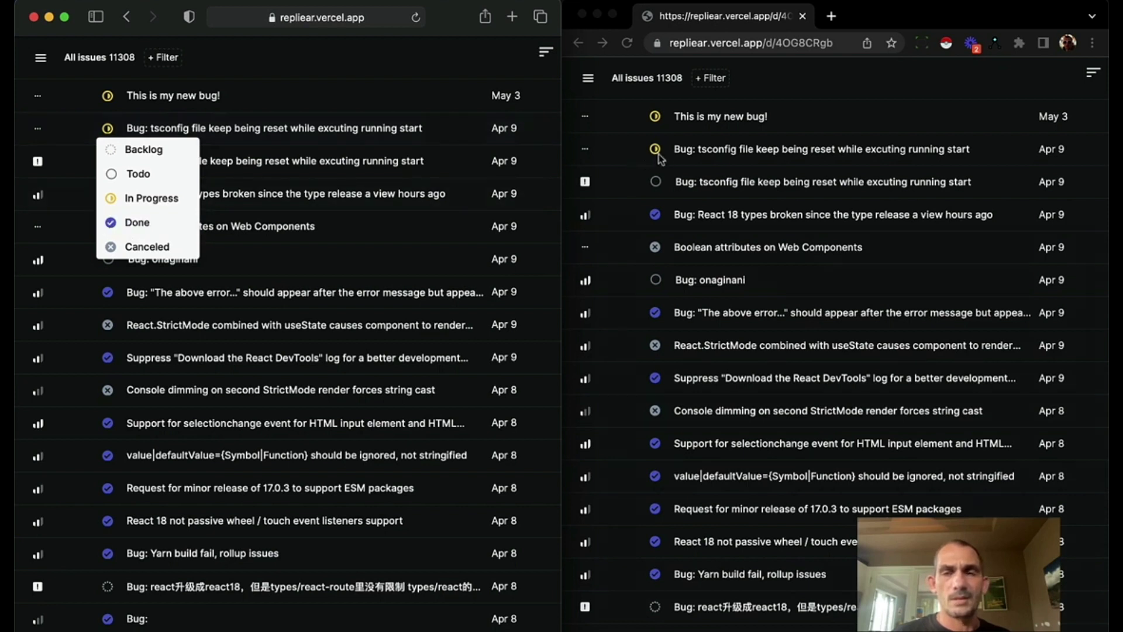
pyautogui.click(139, 223)
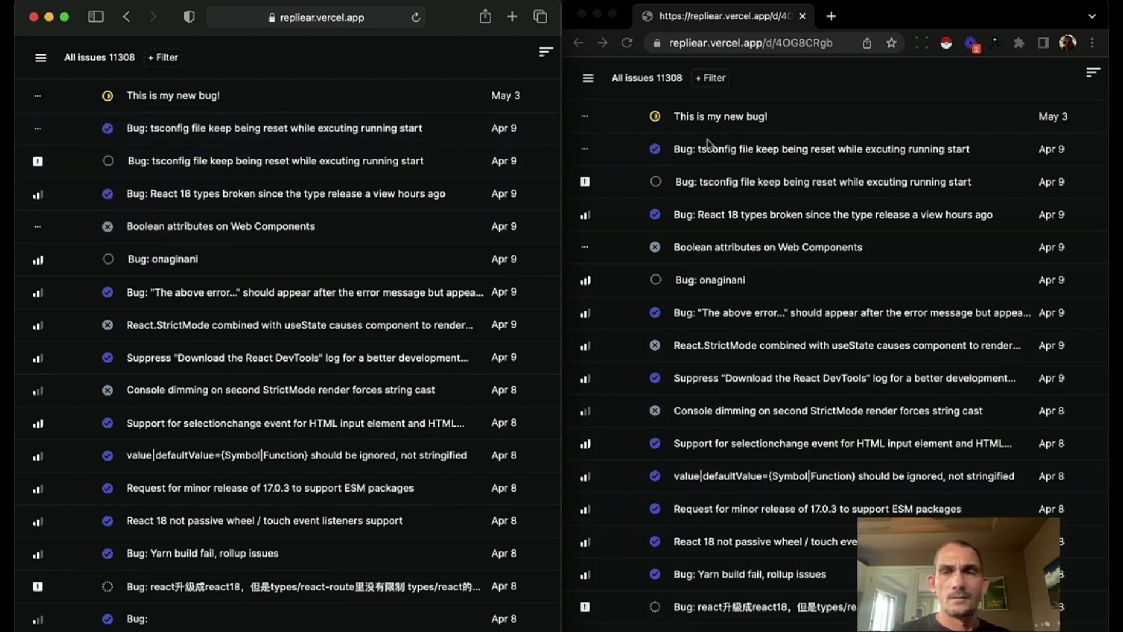
# - In Chrome, set 'This is my new bug!' priority to Urgent
pyautogui.click(600, 109)
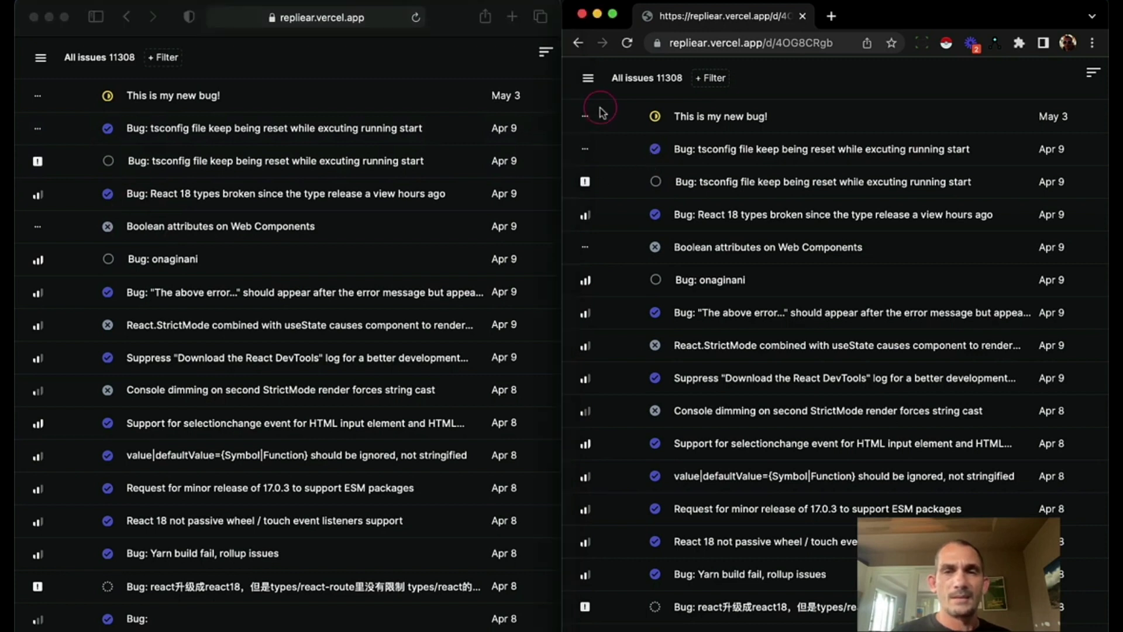
pyautogui.click(601, 112)
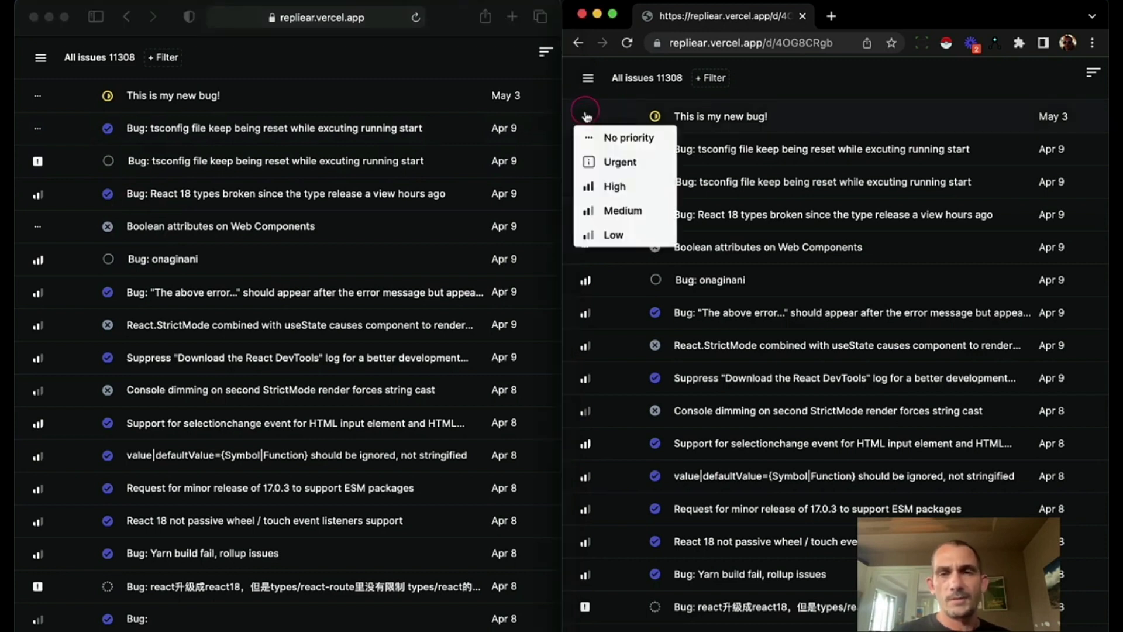
pyautogui.click(602, 162)
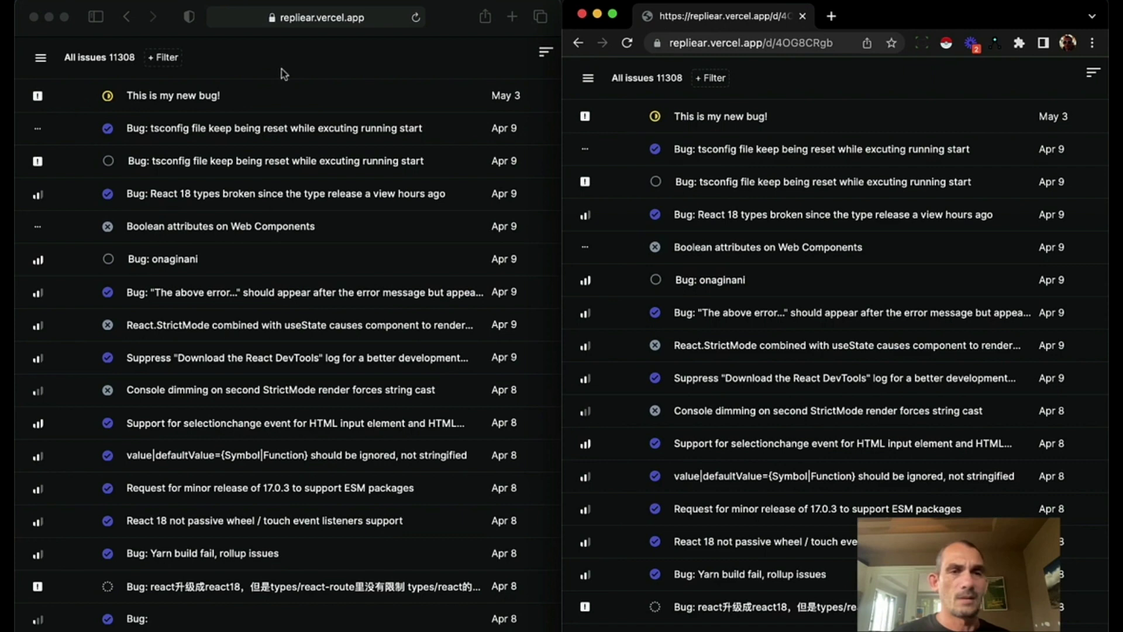
# - Create and save the issue 'This is my new bug' with description 'It will sync!', then confirm it appears in Safari and Chrome
pyautogui.click(590, 89)
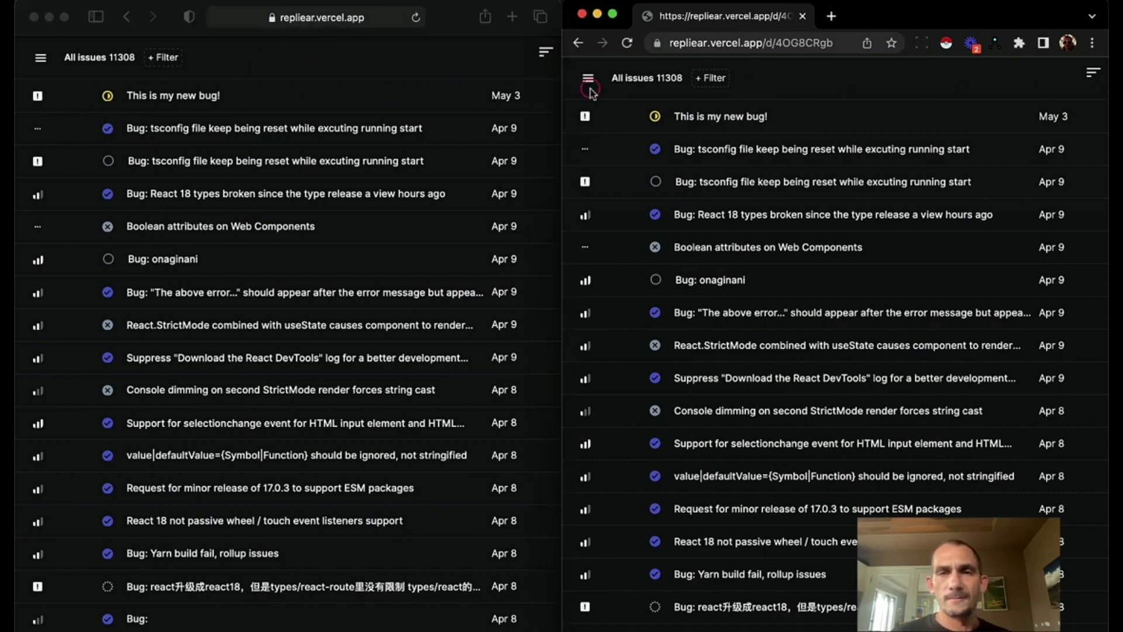
pyautogui.click(593, 160)
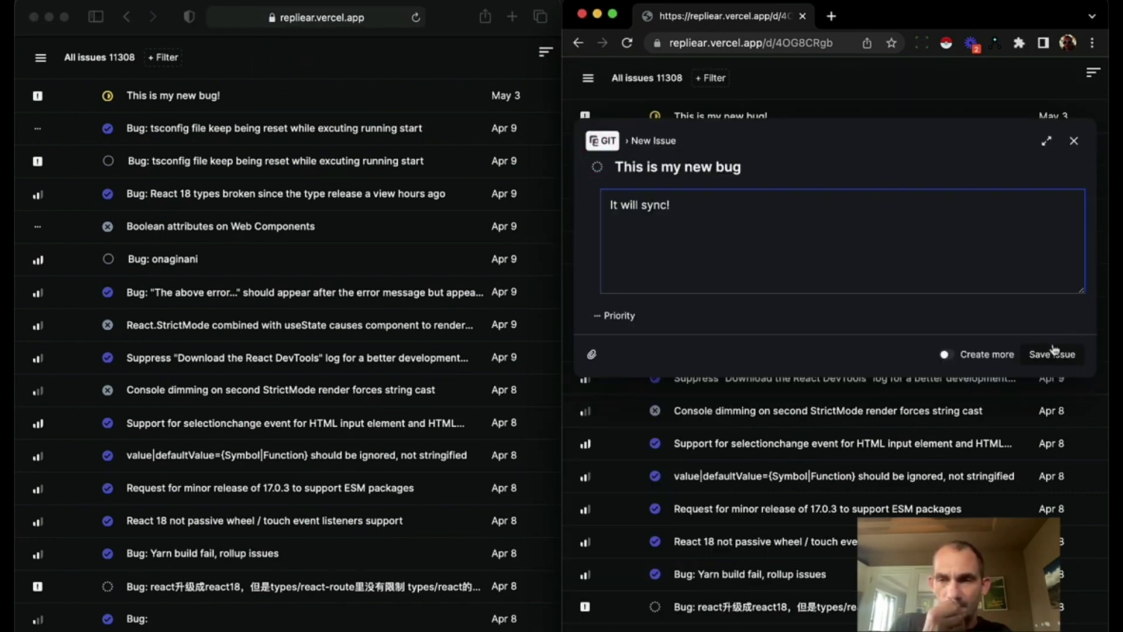
pyautogui.click(1052, 353)
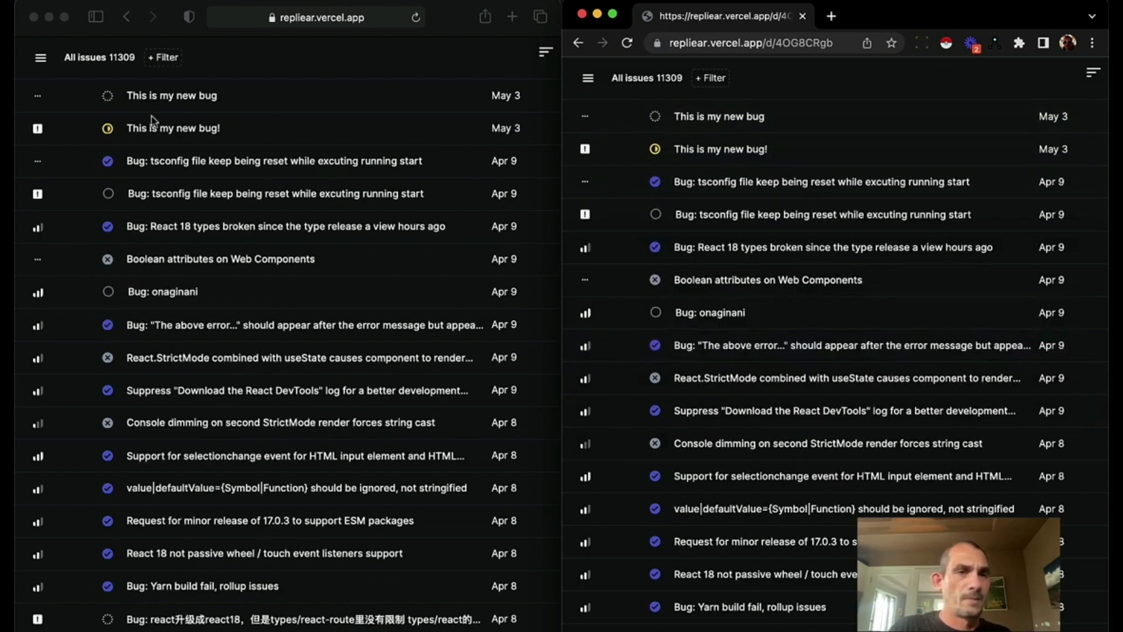
pyautogui.click(279, 66)
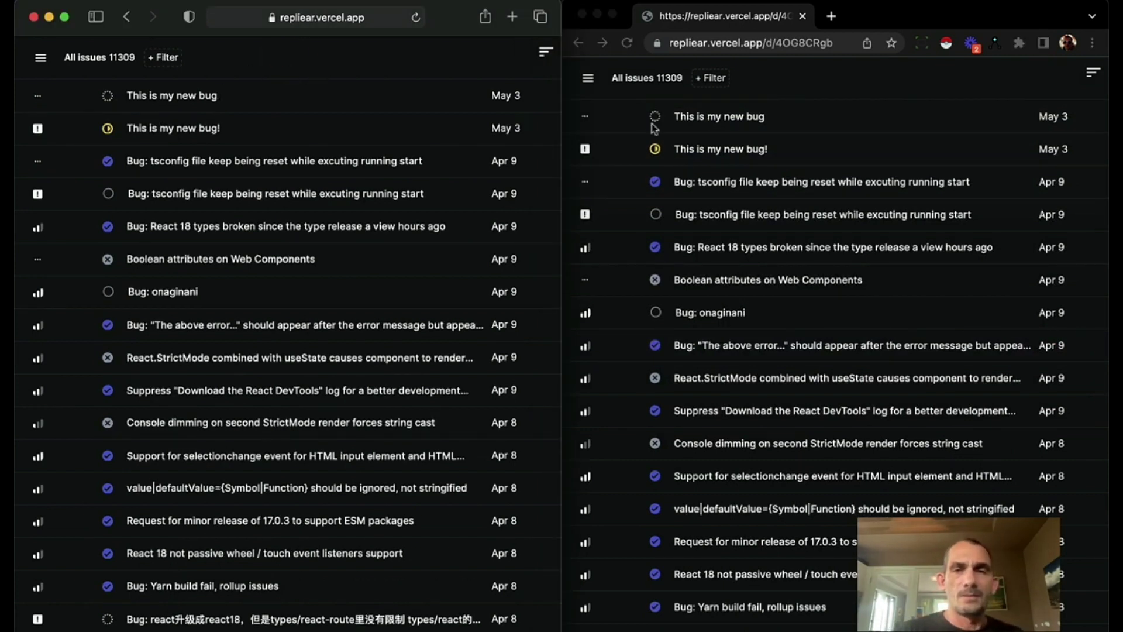
pyautogui.click(886, 93)
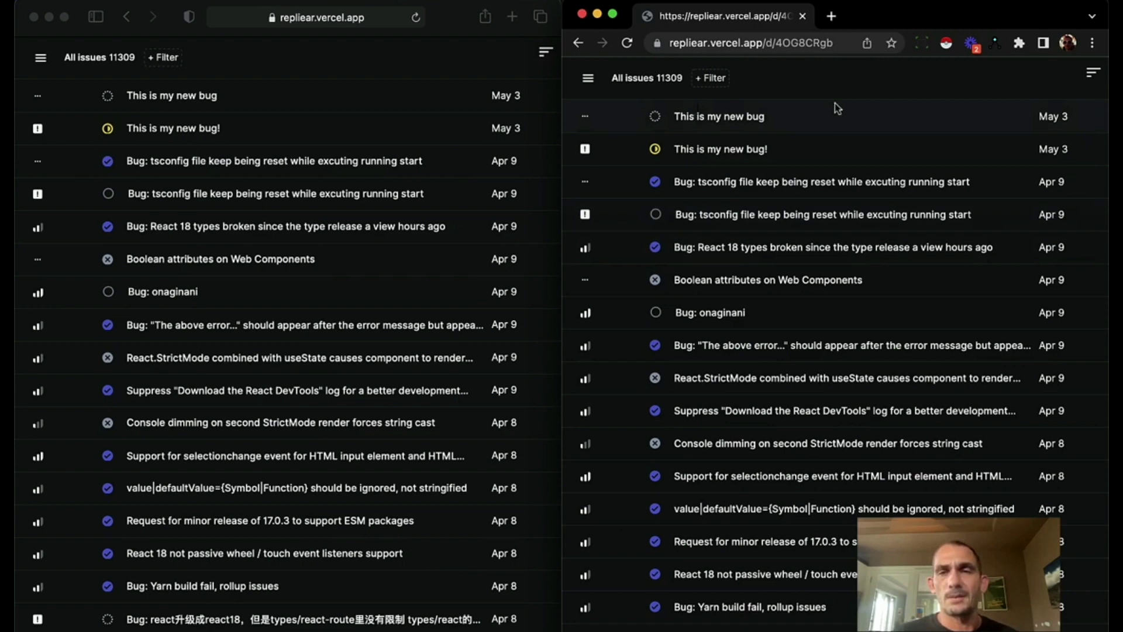
pyautogui.scroll(-5, 810, 251)
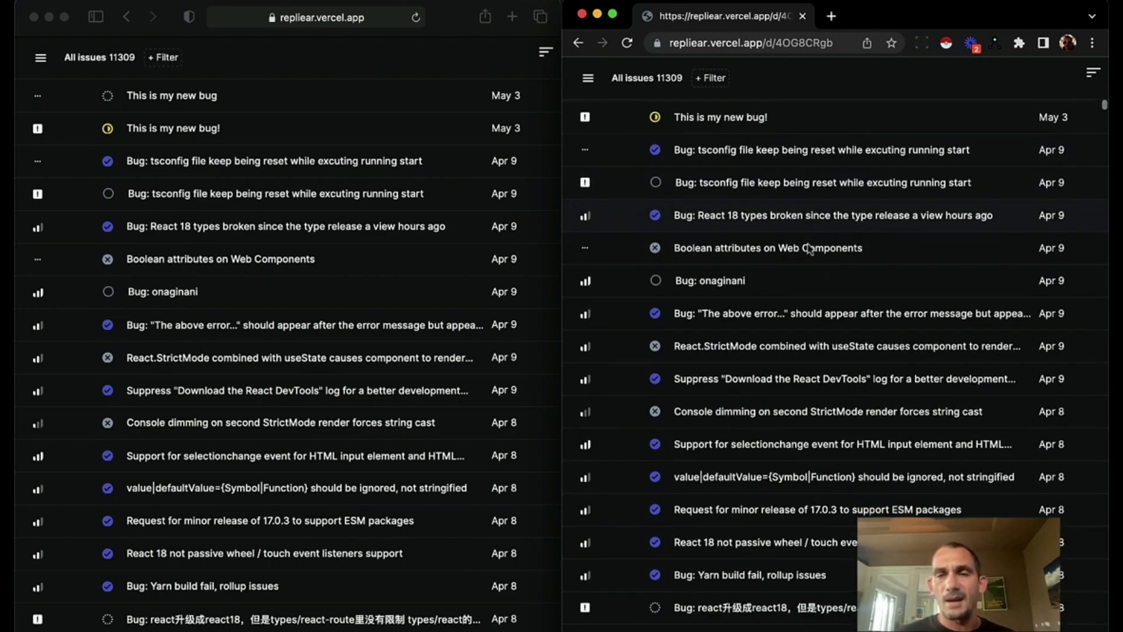
pyautogui.scroll(5, 810, 251)
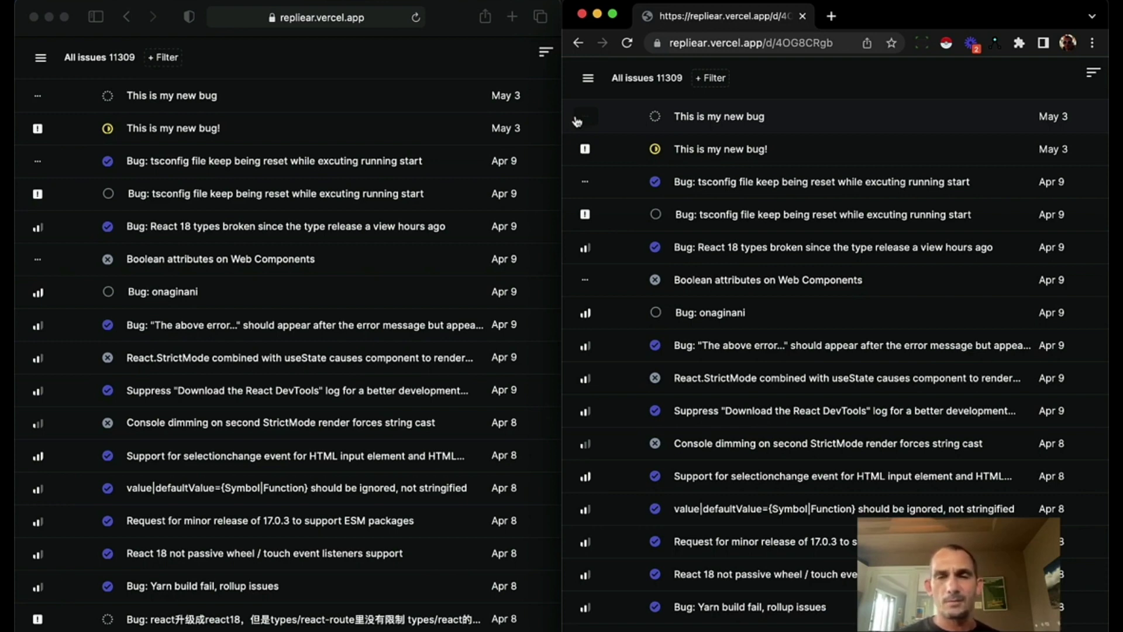
pyautogui.click(270, 81)
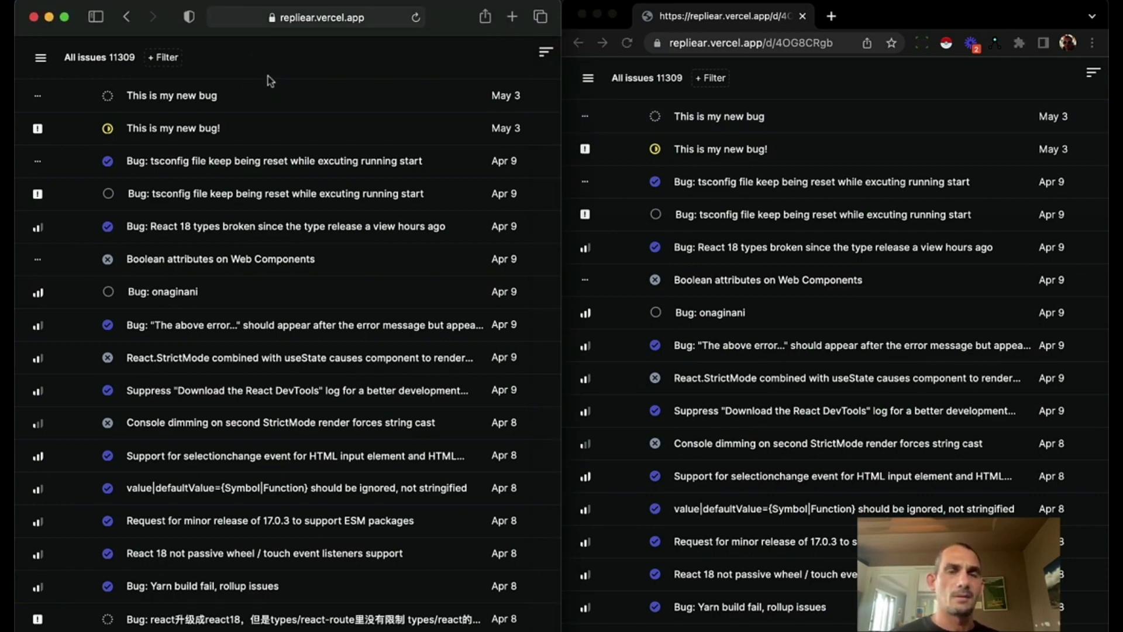
# - Return to Chrome and enter 'replicache' in its address bar to head to the Replicache site
pyautogui.click(762, 89)
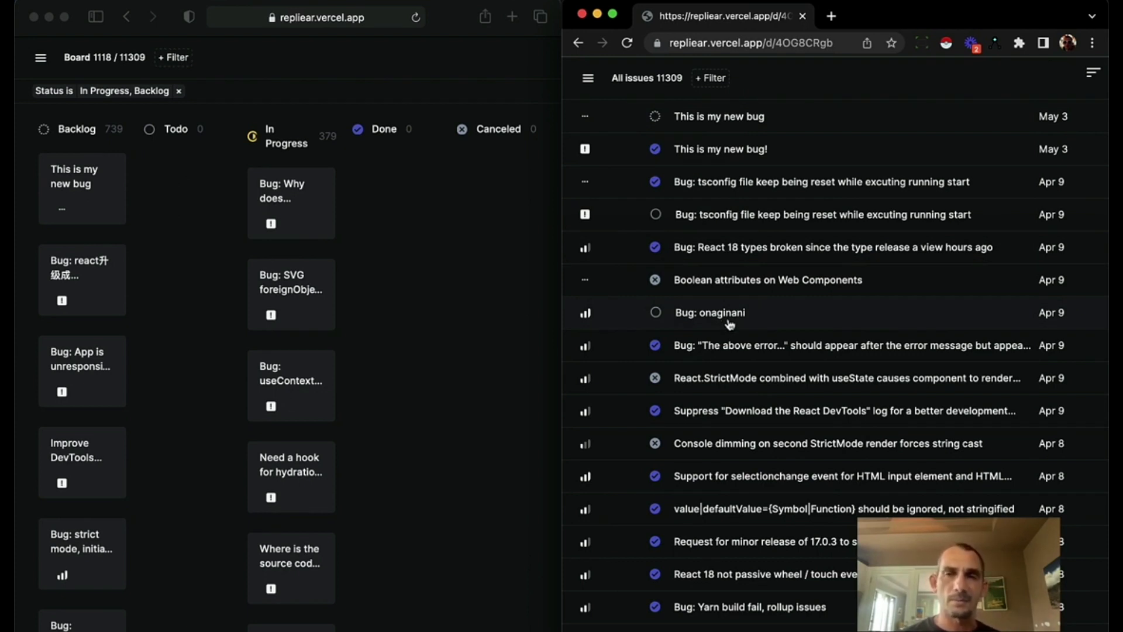
pyautogui.click(760, 45)
pyautogui.write('replicache.dev')
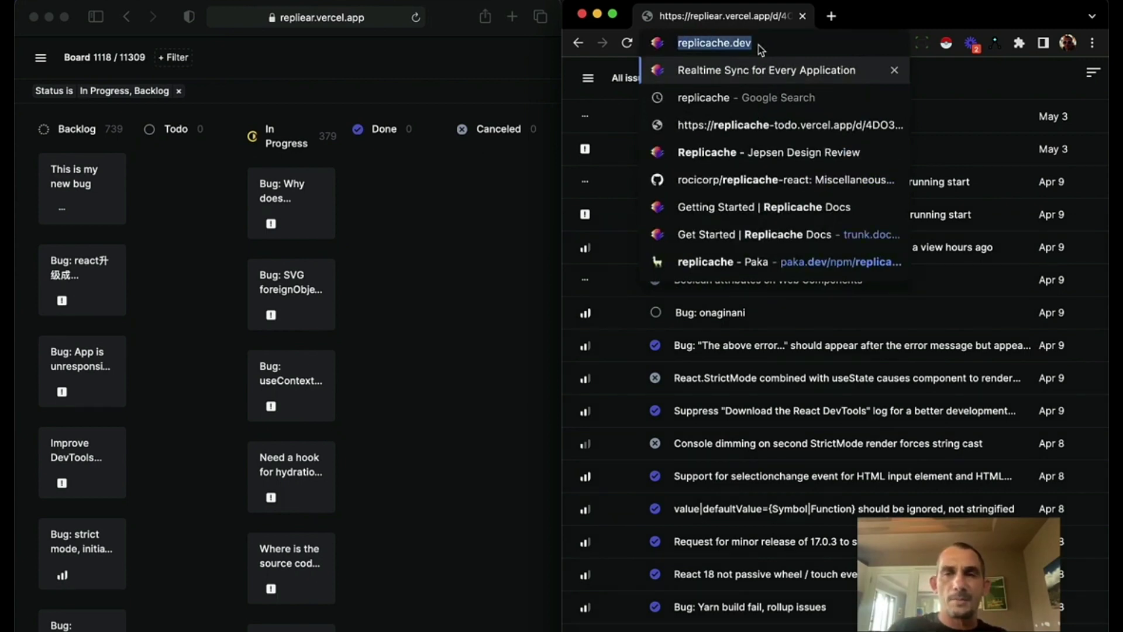